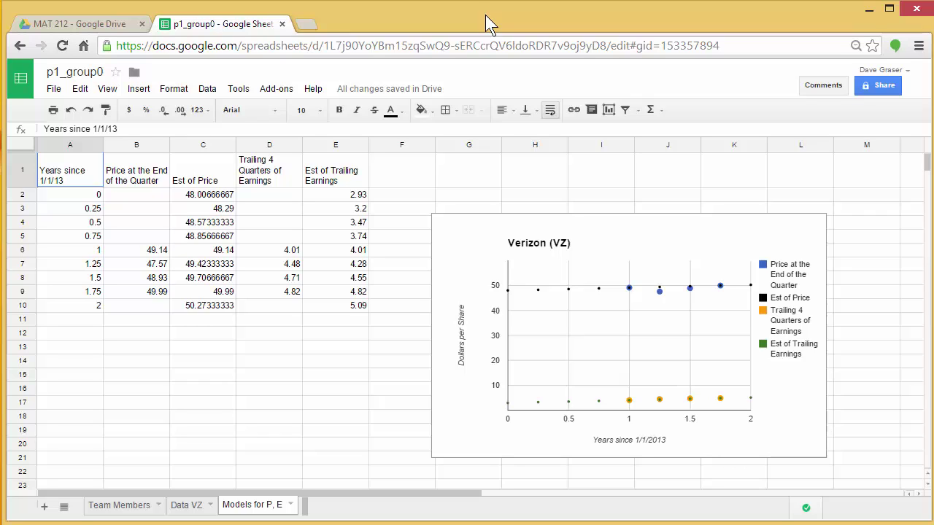
- Add a new blank sheet and rename its tab to 'Model for PE Ratio'
click(44, 508)
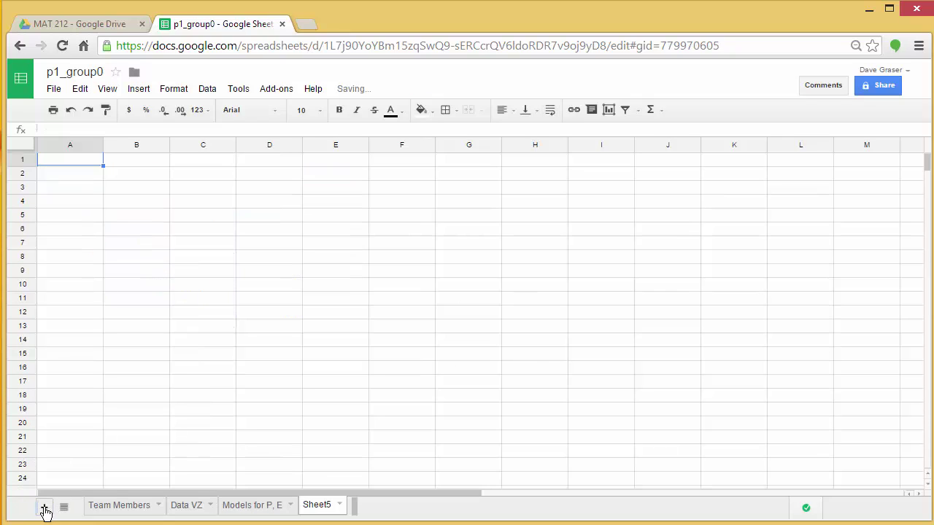
double_click(319, 505)
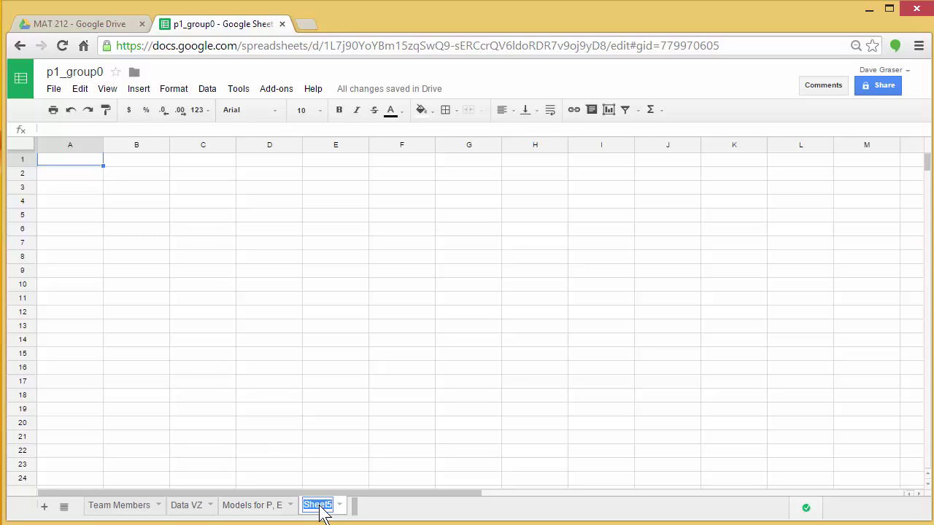
text(Model for PE)
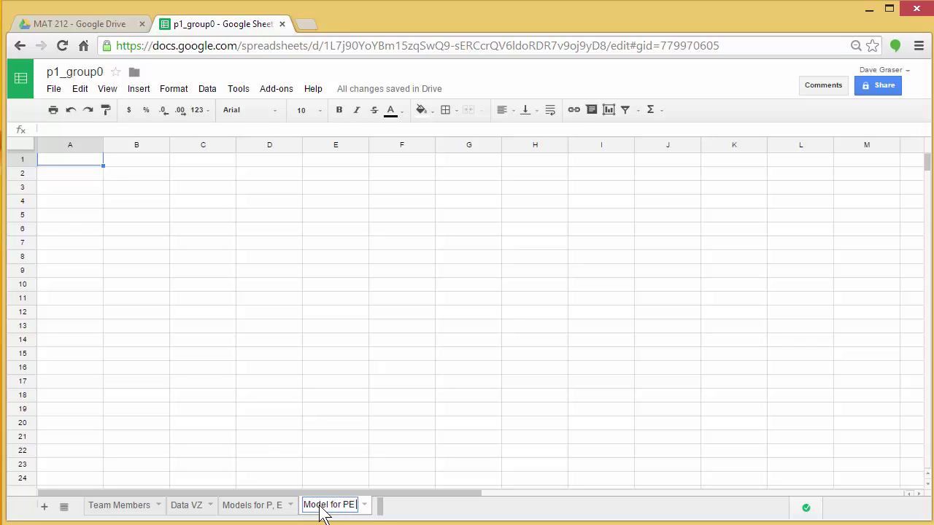
text( Ratio)
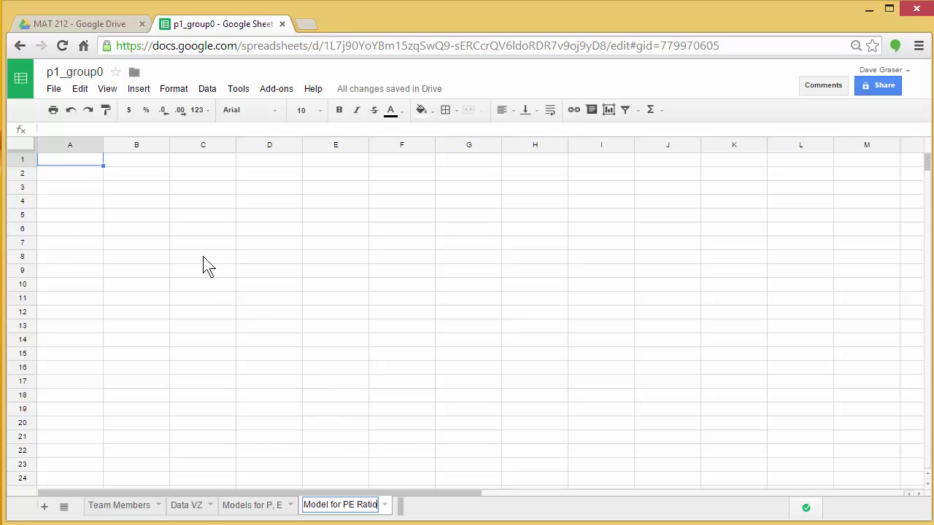
- Enter the heading 'Years since 1/1/2013' in A1 and wrap it onto two lines
click(72, 162)
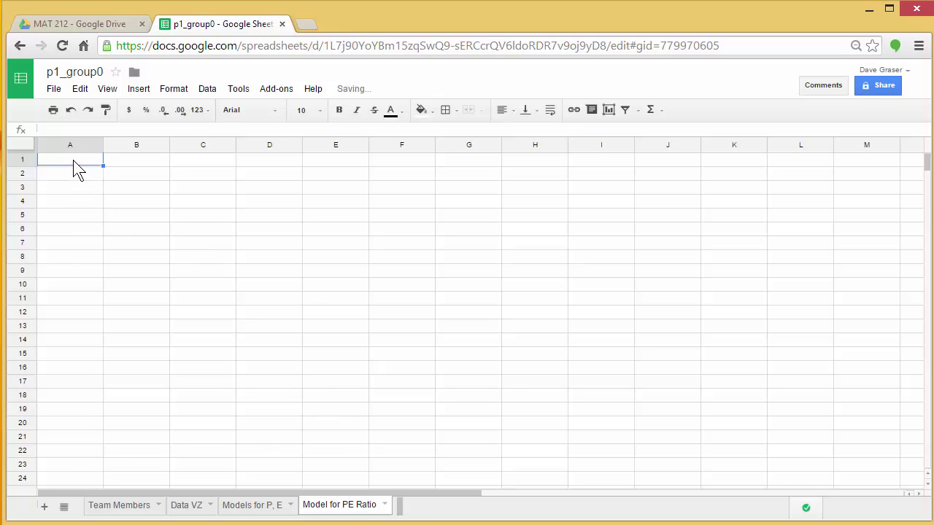
text(Year)
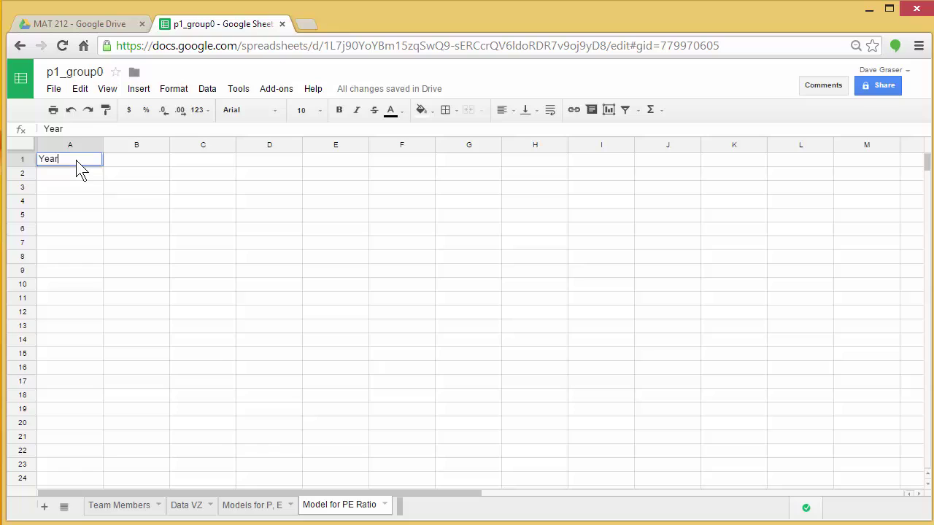
text(s since 1/1/)
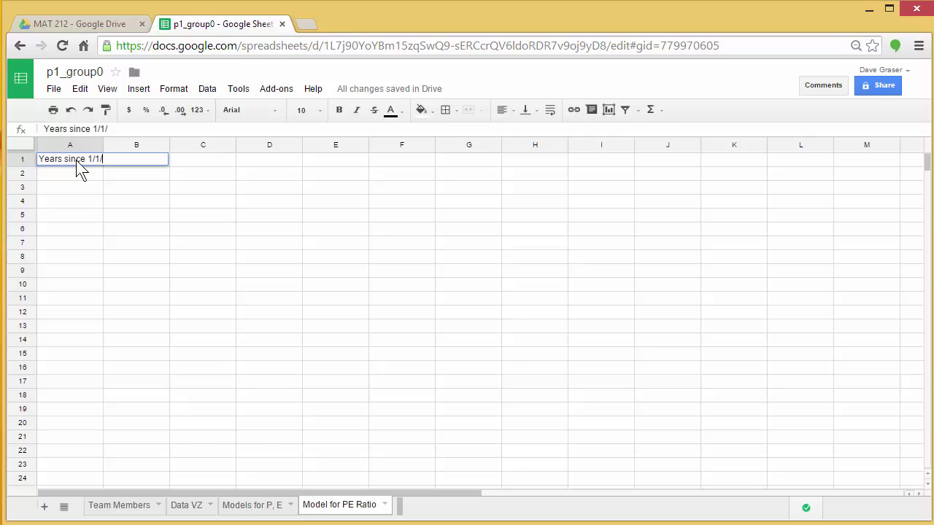
text(2013)
key(Return)
click(79, 162)
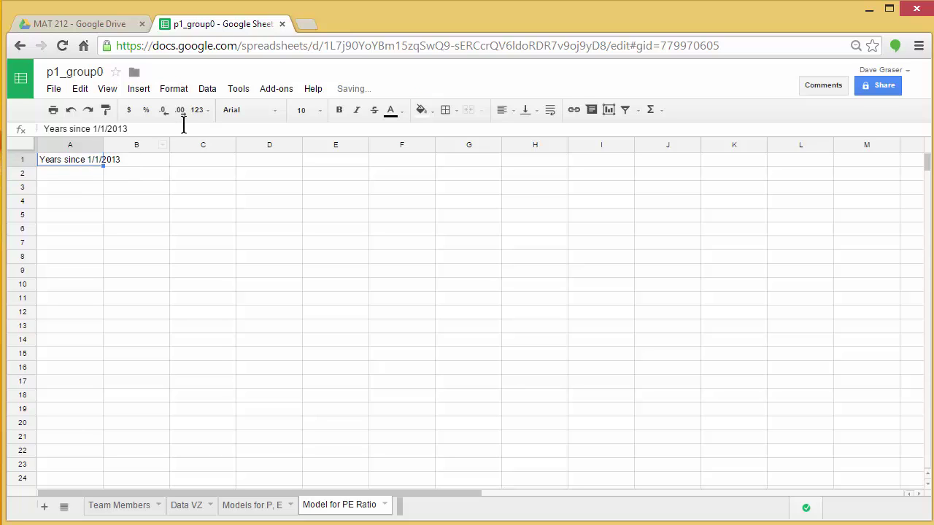
click(182, 90)
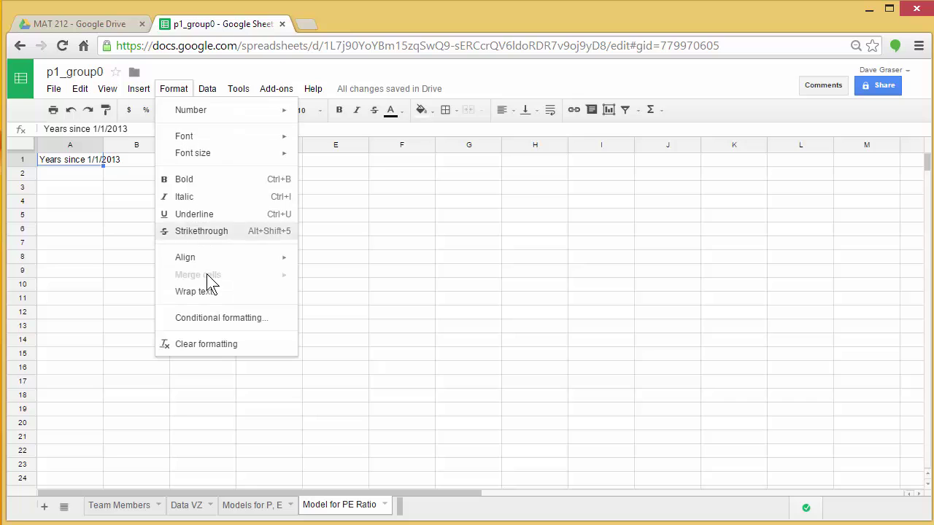
click(209, 292)
- Add the headings 'PE Ratio' in B1 and 'Est of PE Ratio' in C1
click(139, 164)
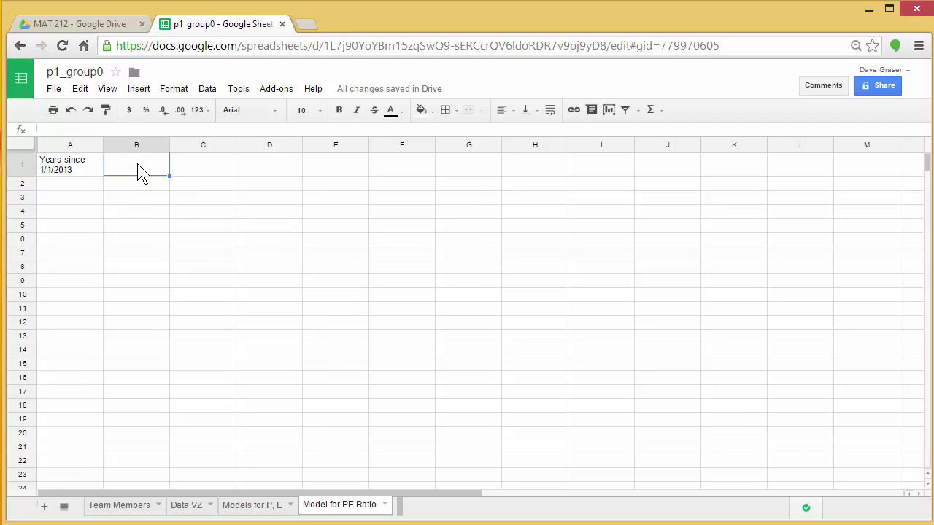
text(PE Ratio)
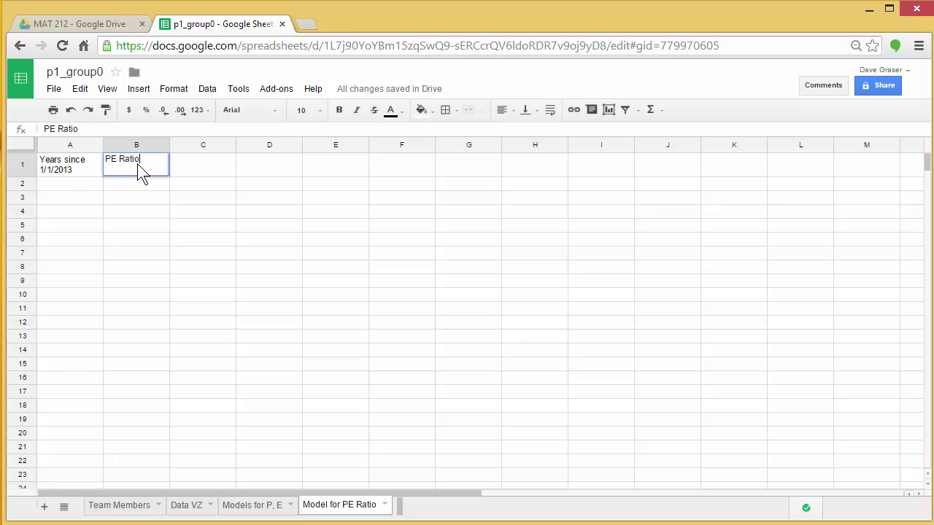
key(Return)
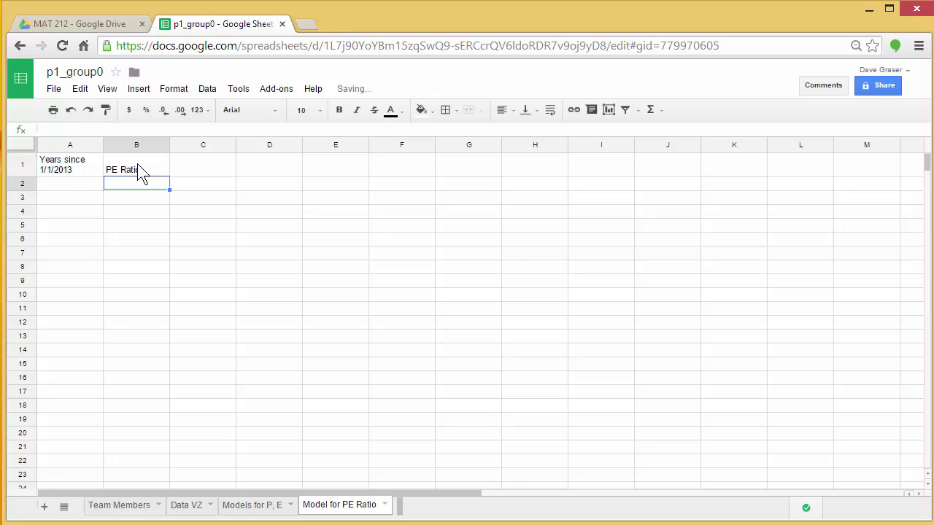
click(196, 173)
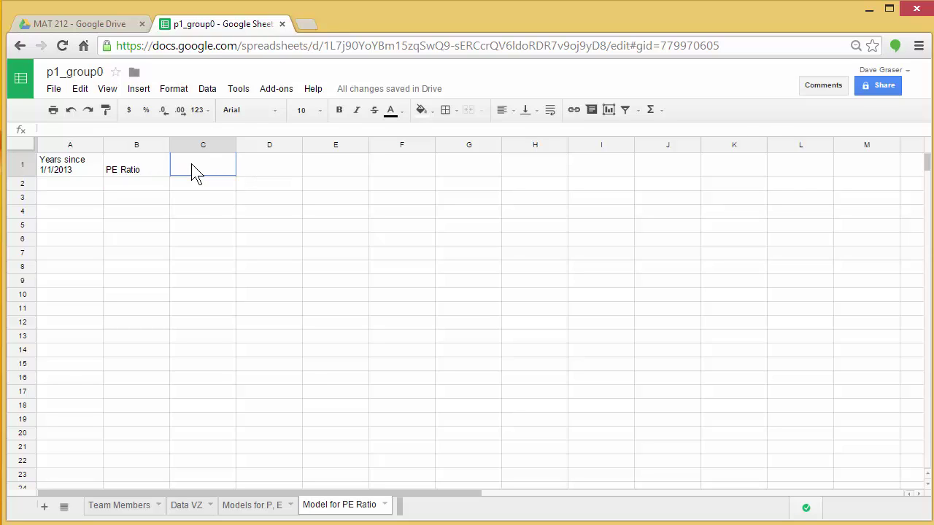
text(Est of PE Ratio)
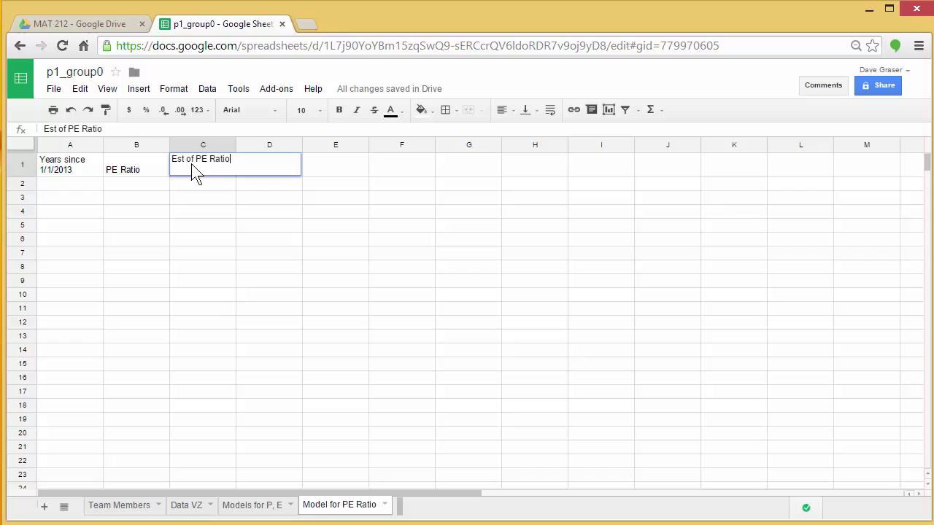
key(Return)
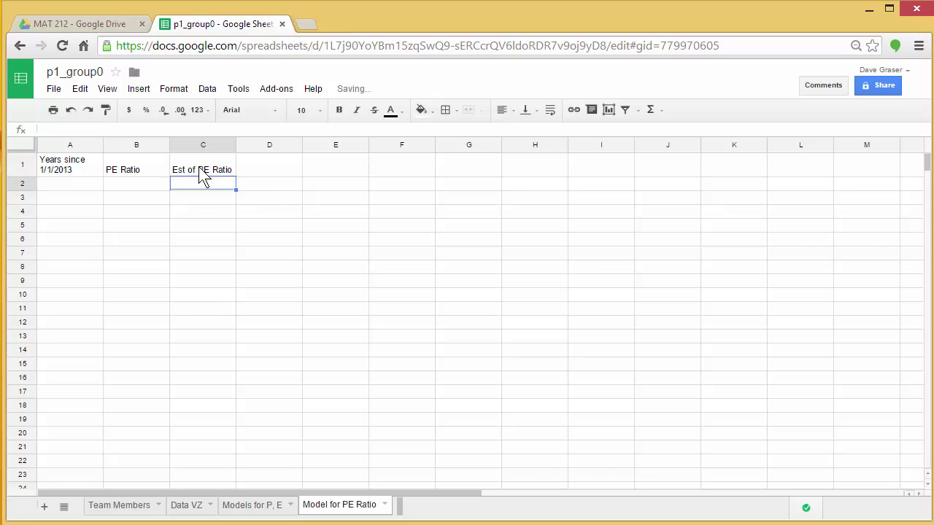
- Enter 0 and .25 in A2:A3 and fill the quarter-year series down to 8.25 in row 35
click(73, 186)
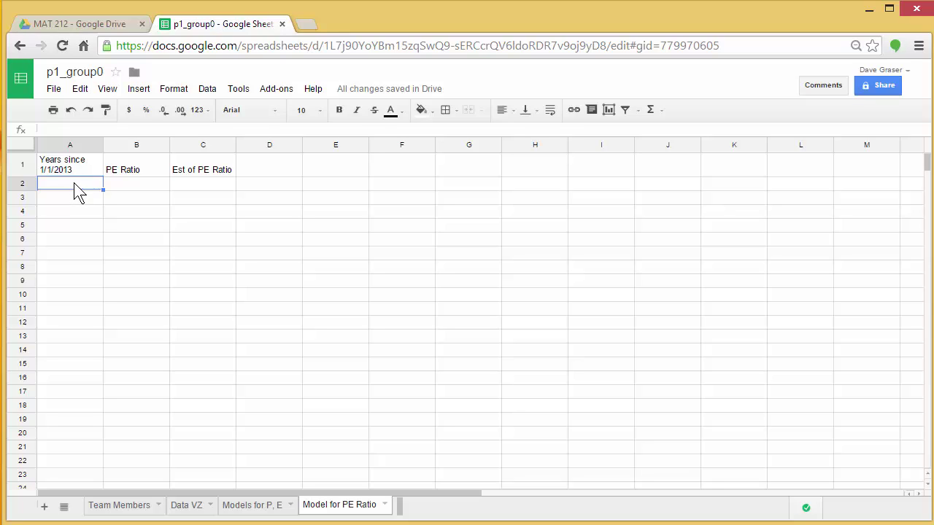
text(0)
key(Return)
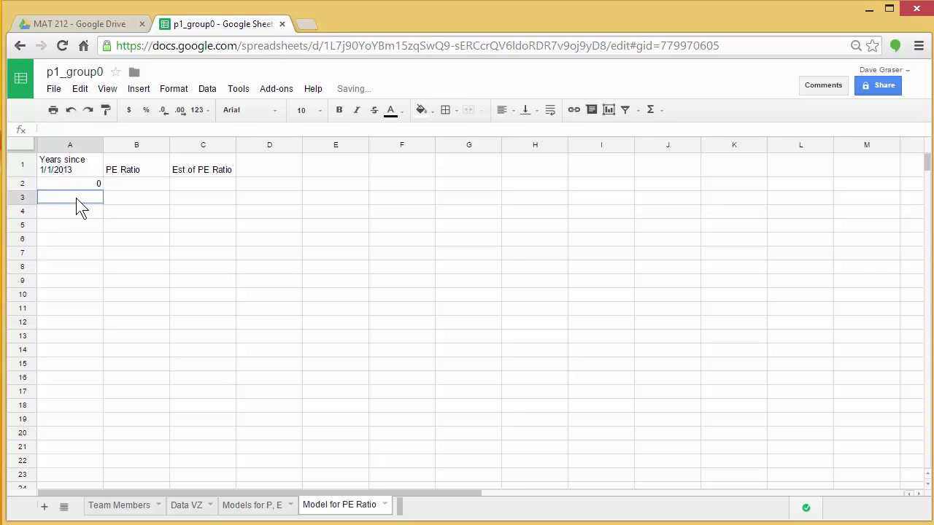
text(.25)
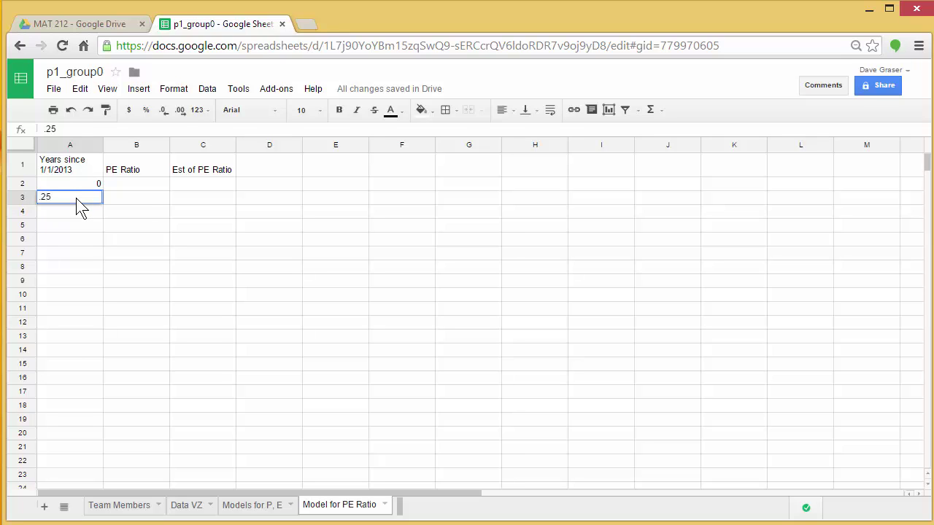
key(Return)
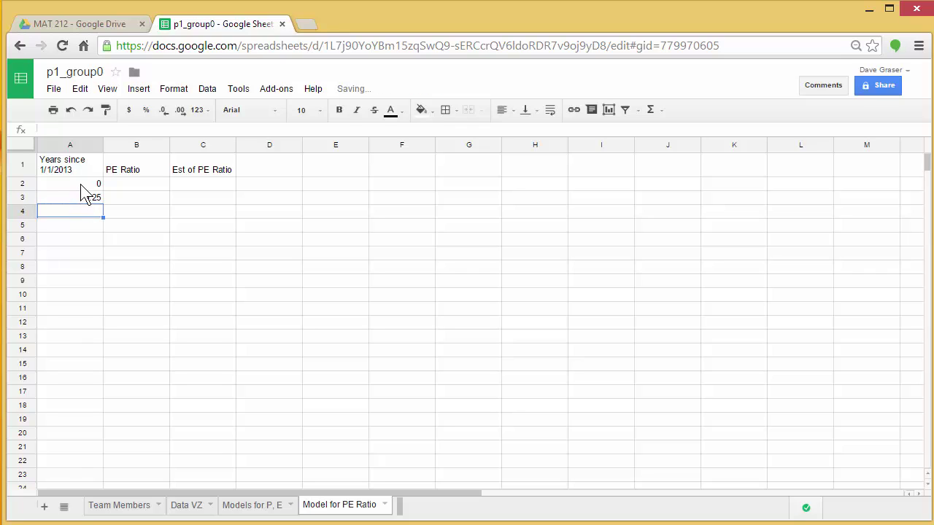
click(81, 186)
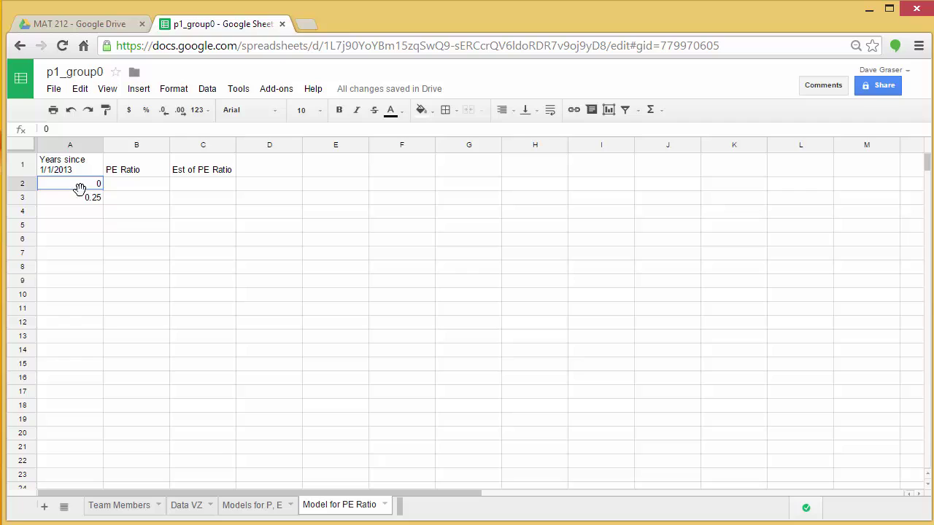
drag(79, 185, 99, 482)
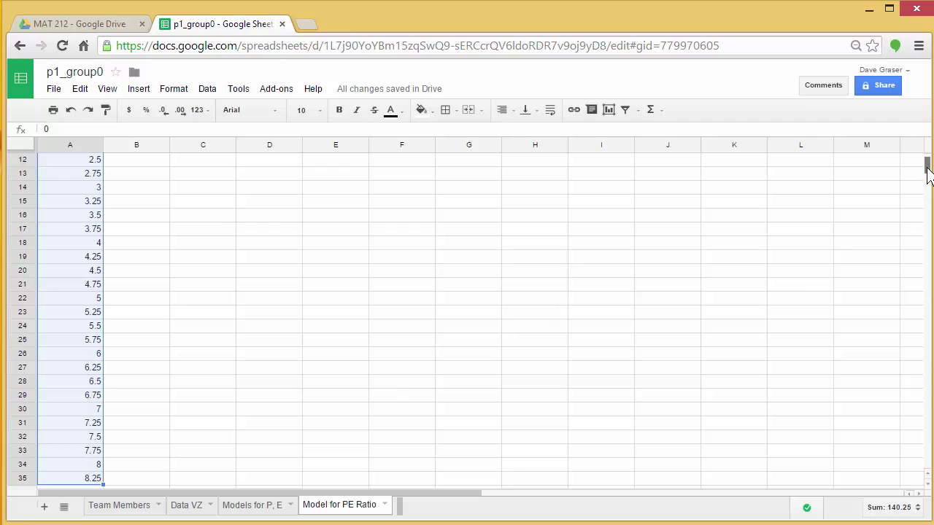
drag(927, 167, 927, 160)
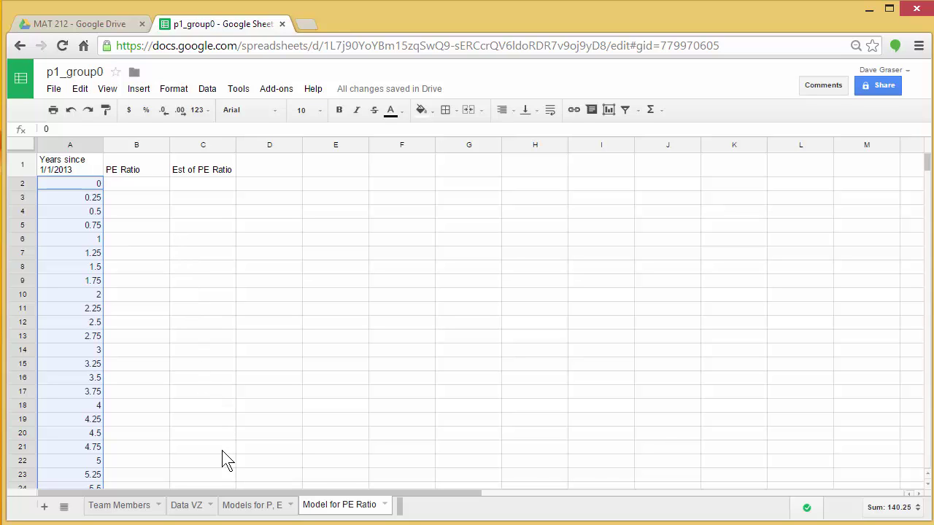
- Copy the P/E values F5:F8 from the Data VZ sheet
click(190, 511)
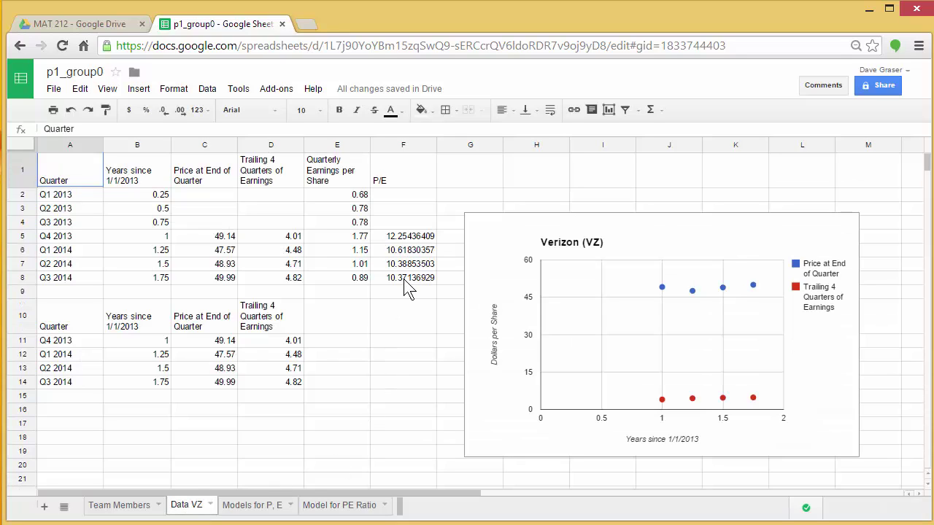
click(407, 238)
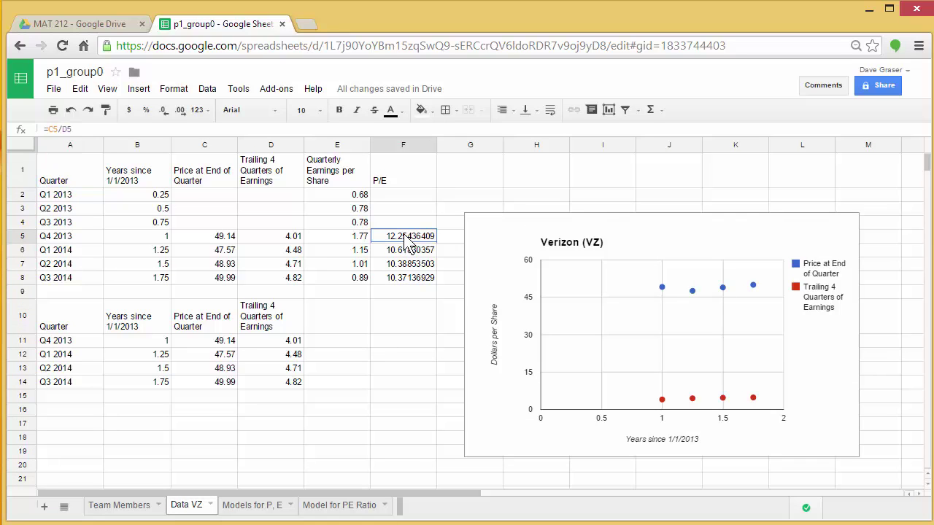
drag(407, 237, 409, 283)
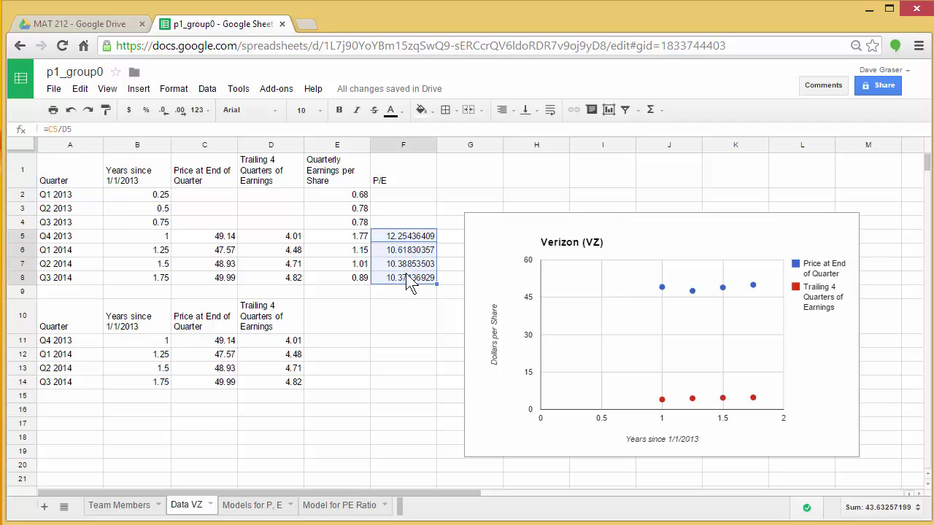
click(79, 90)
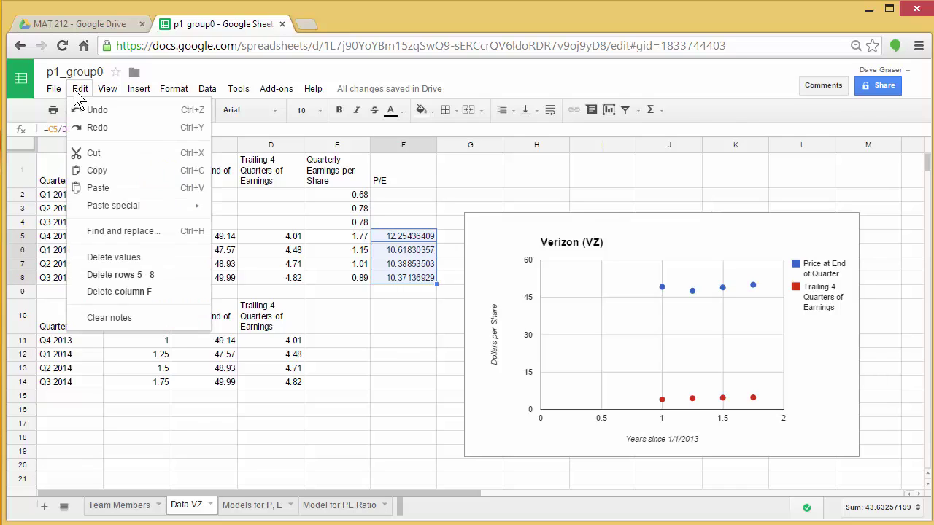
click(101, 173)
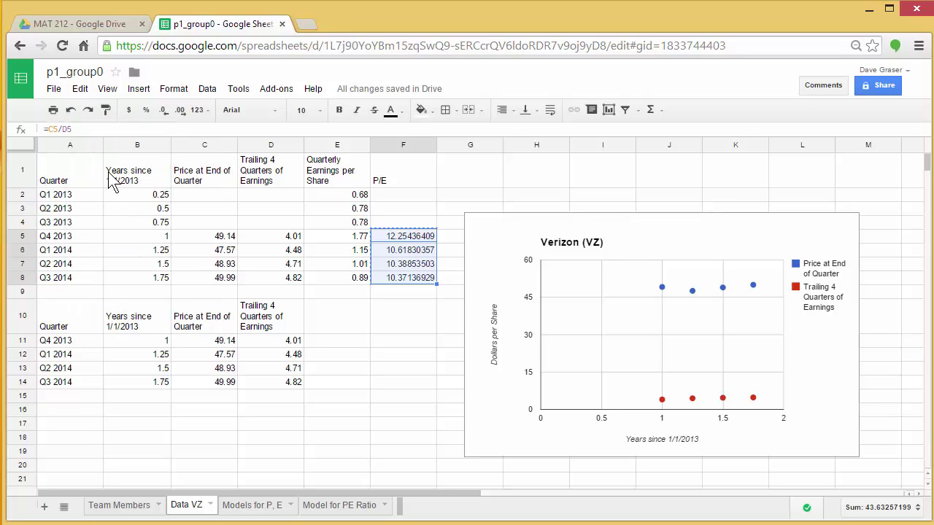
- Paste them as values only into B6:B9 of the Model for PE Ratio sheet
click(337, 504)
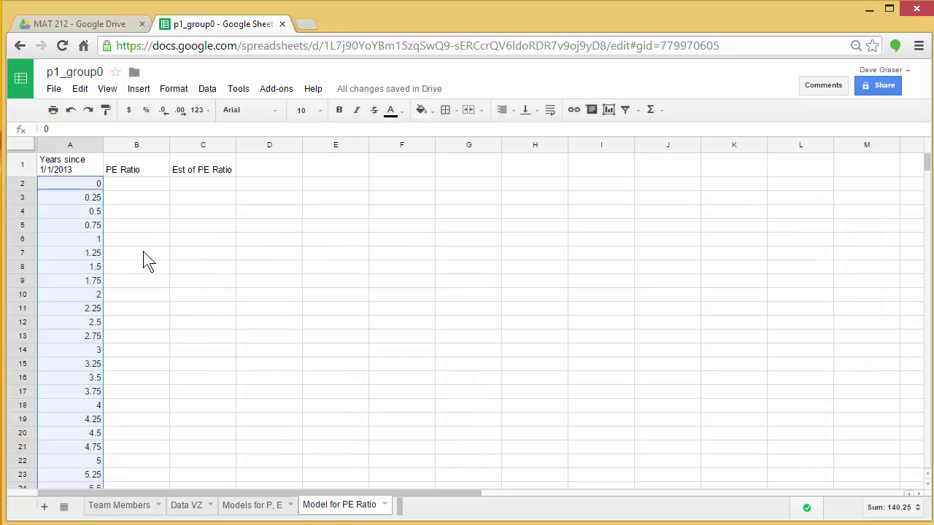
click(141, 241)
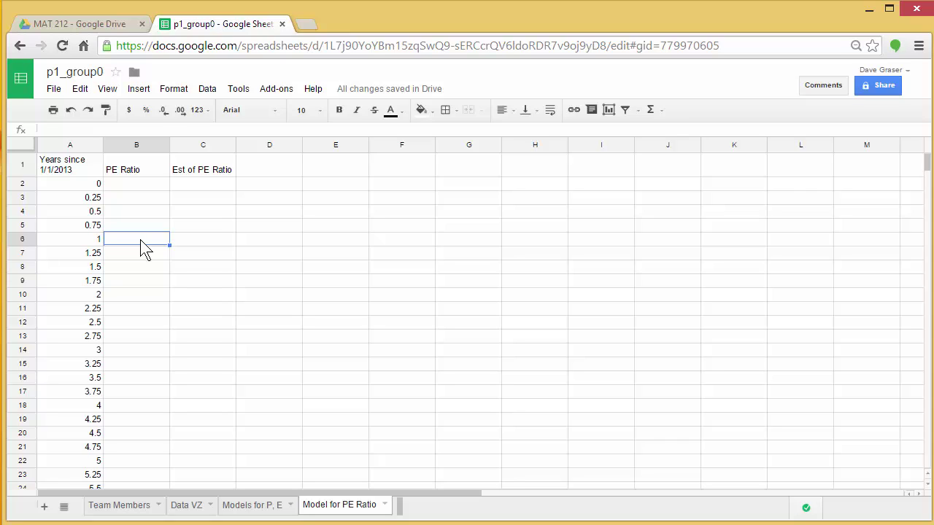
click(81, 91)
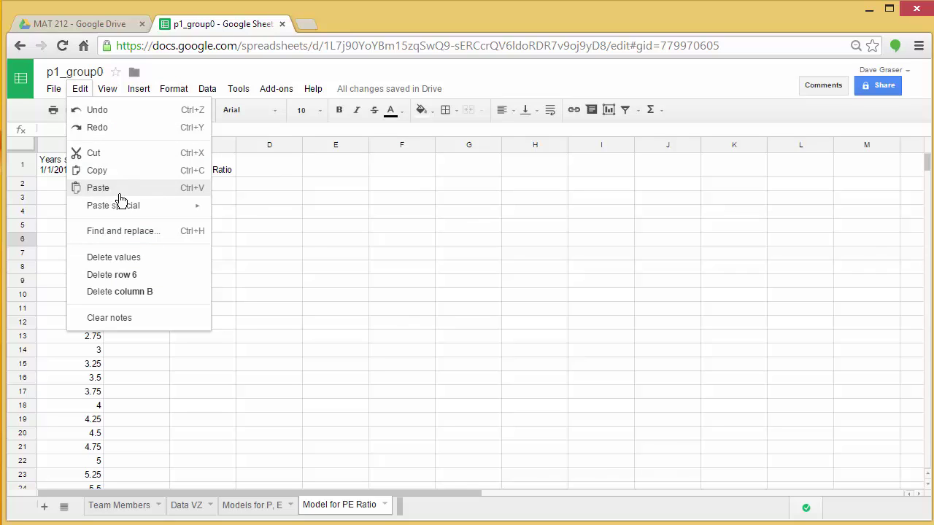
mouse_move(121, 212)
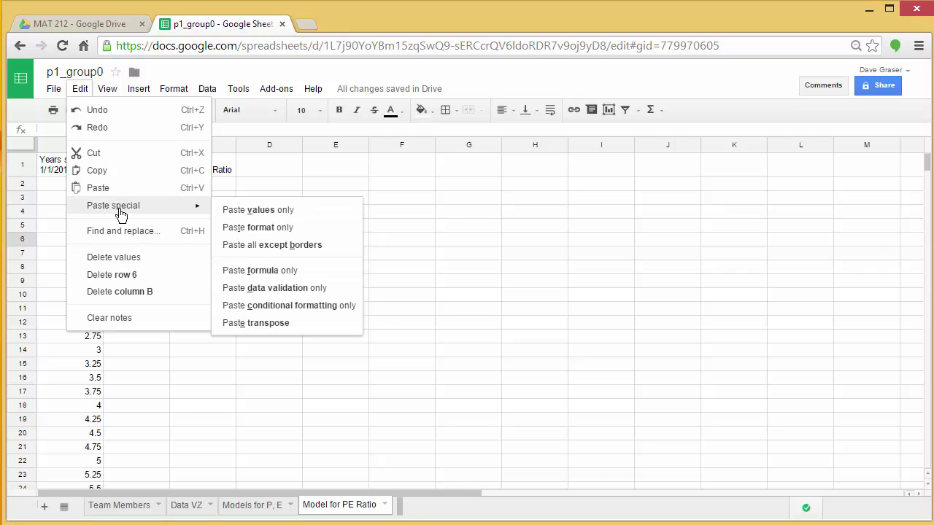
click(257, 211)
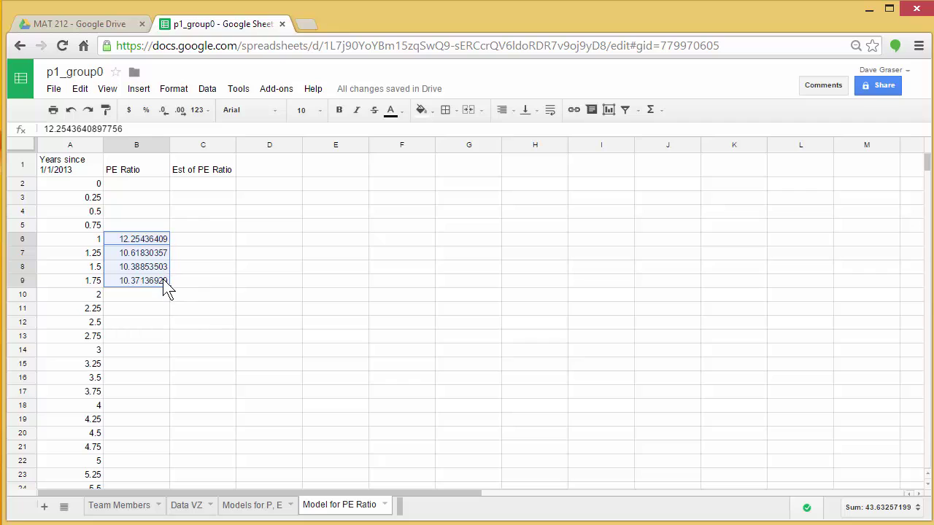
- Enter =(17/15*A2+7201/150)/(27/25*A2+293/100) in C2, giving 16.38452787
click(335, 325)
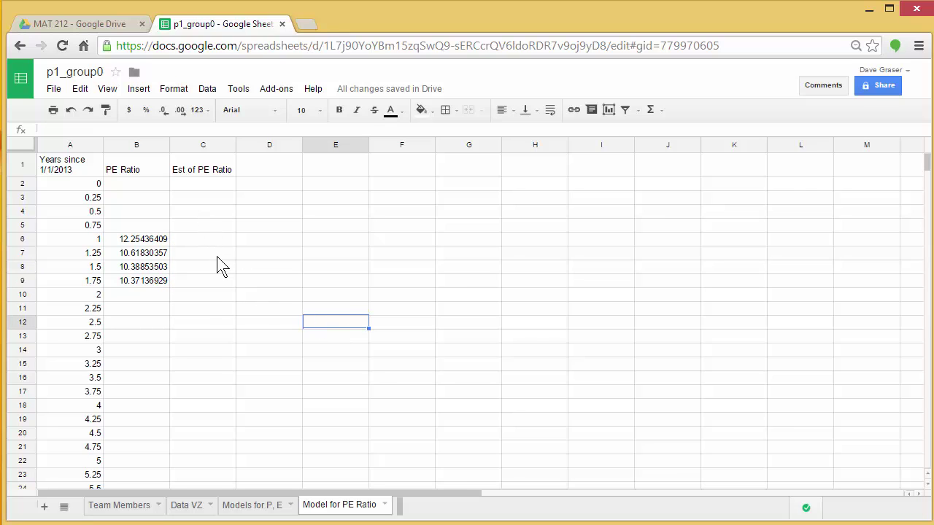
click(203, 187)
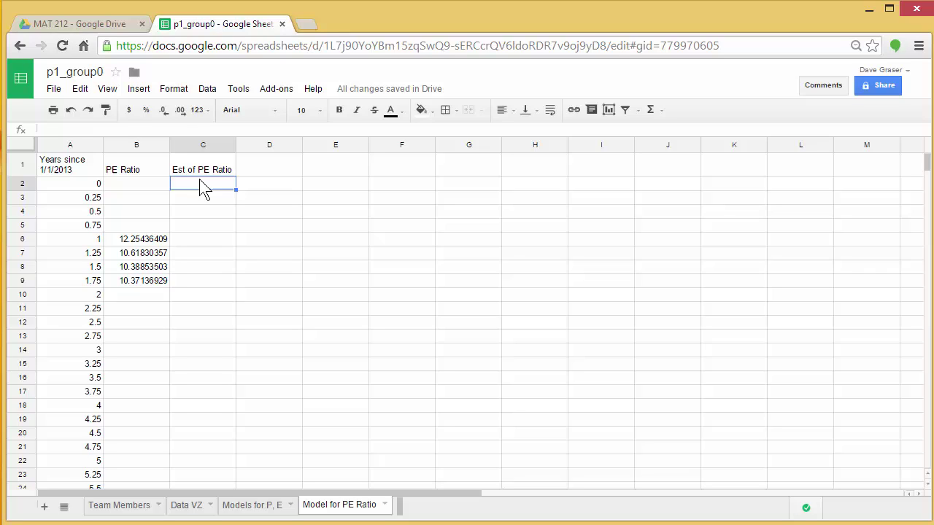
text(=)
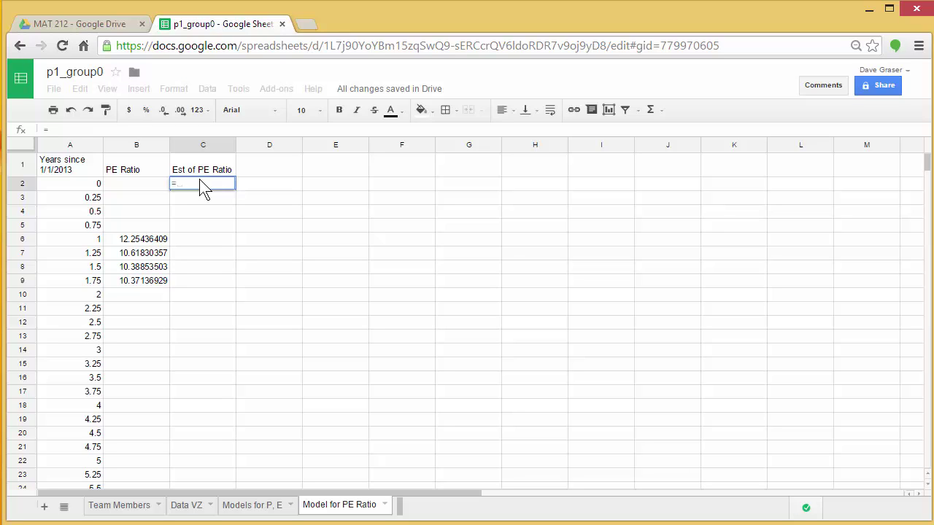
text((17/1)
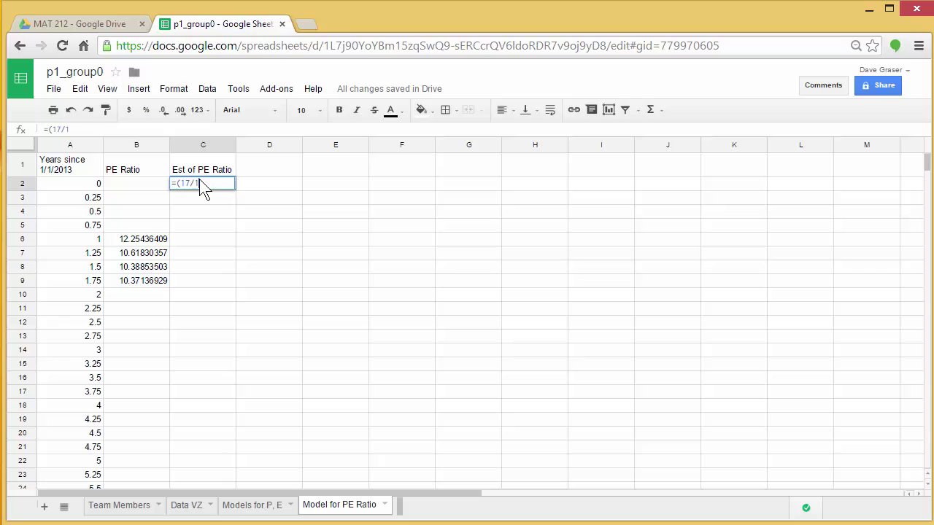
text(5*)
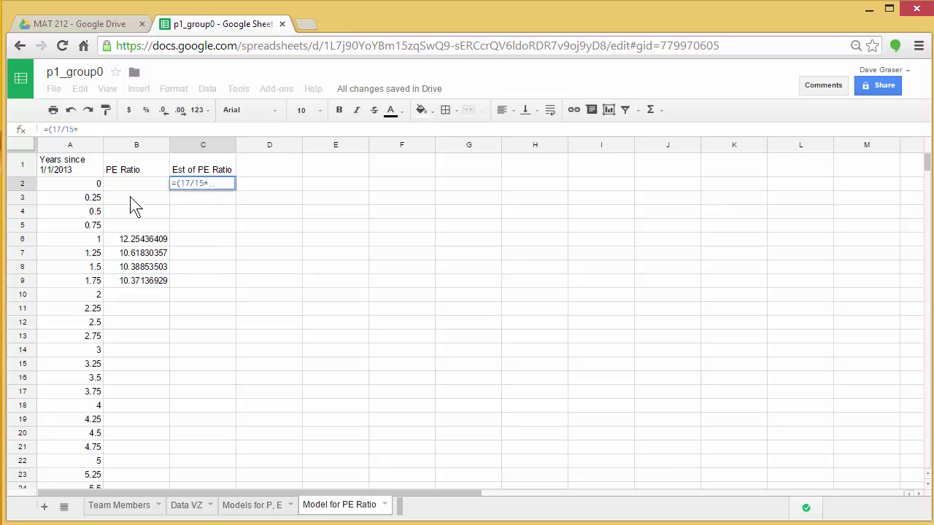
click(71, 184)
text(+)
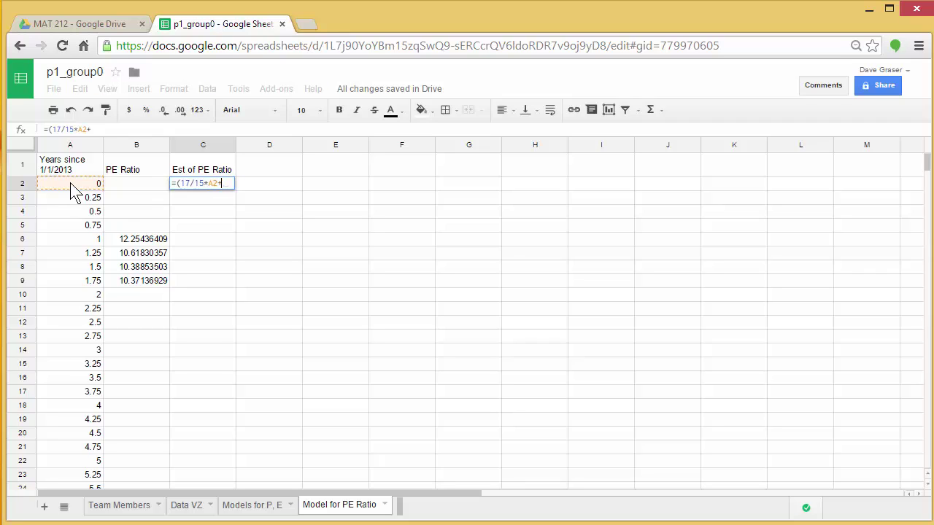
text(720)
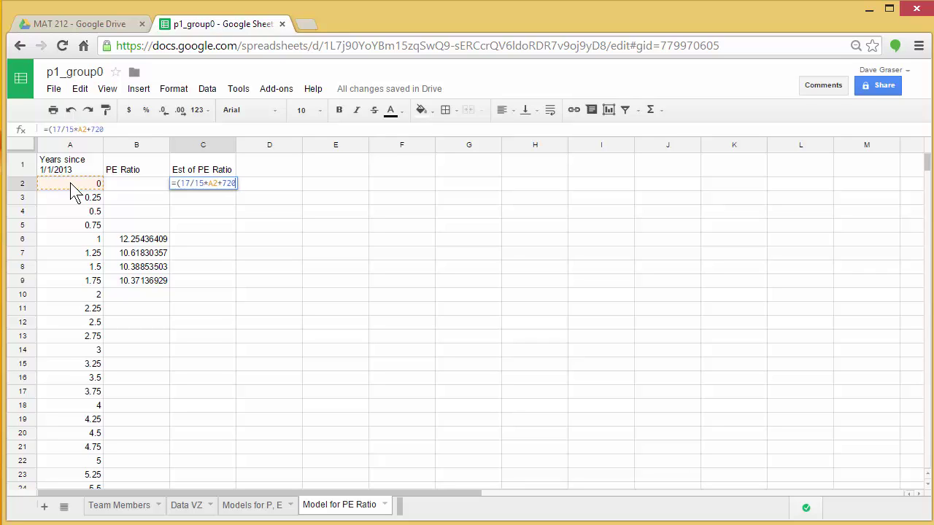
text(1/150)
text())
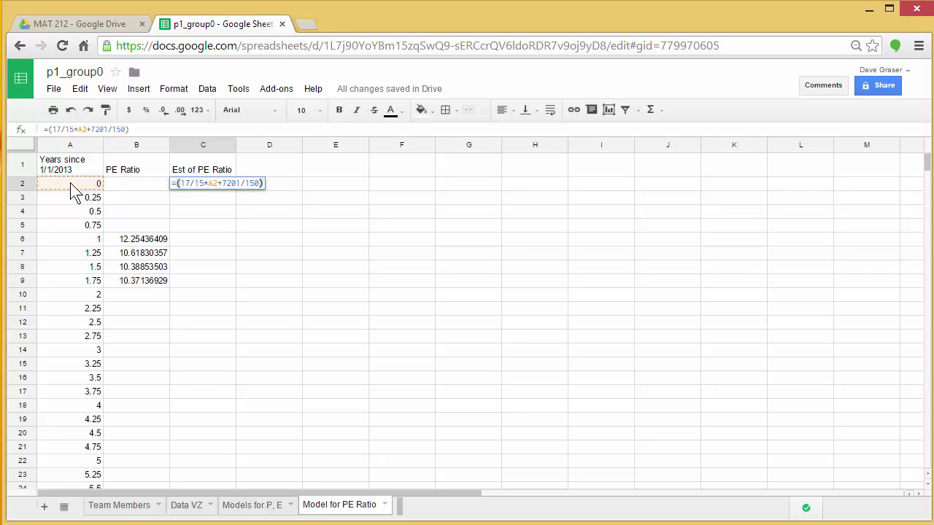
text(/)
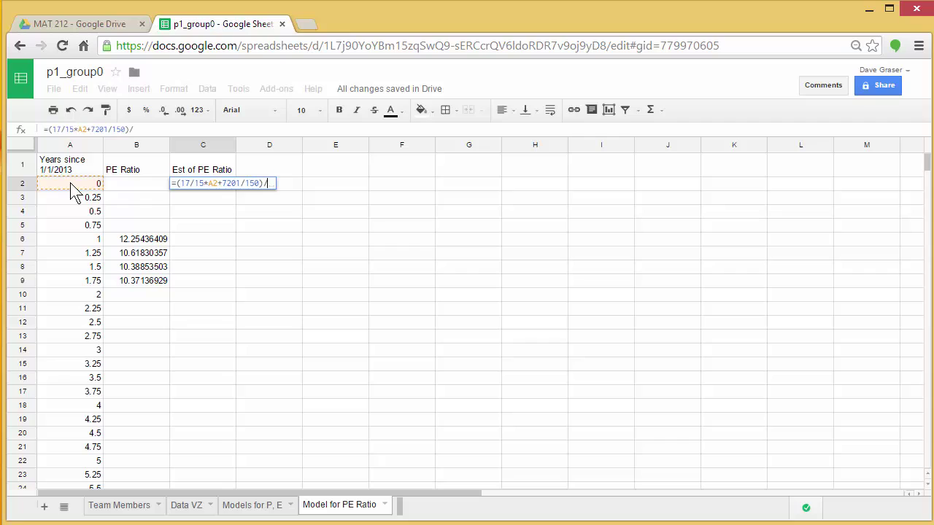
text((27/25)
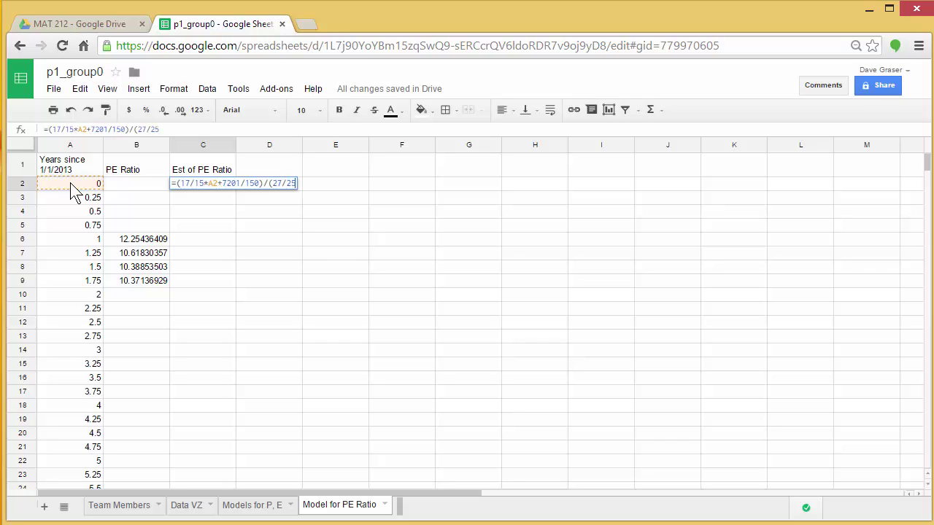
text(*)
click(66, 180)
text(+29)
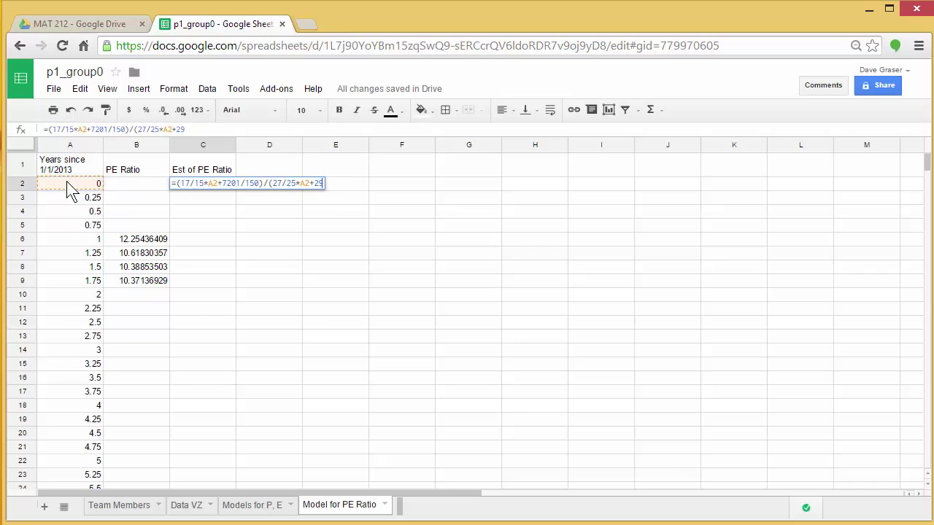
text(3/100))
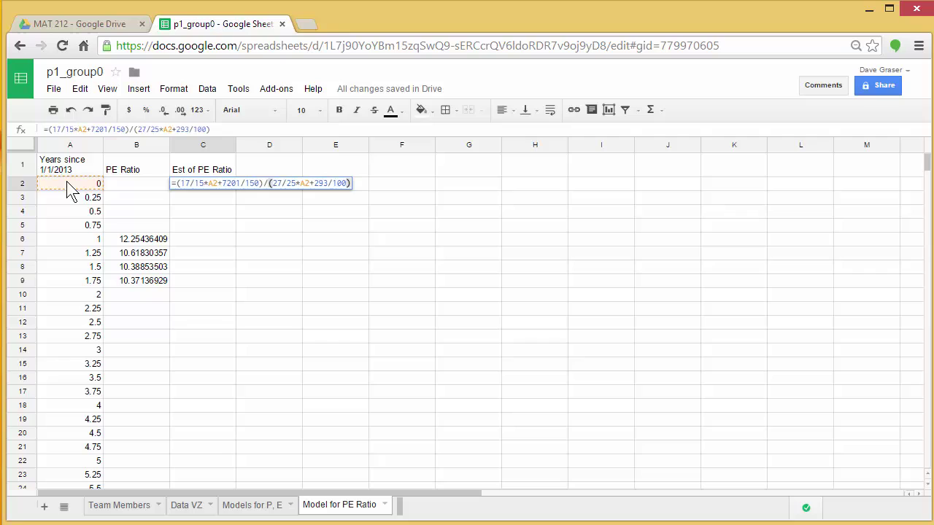
key(Return)
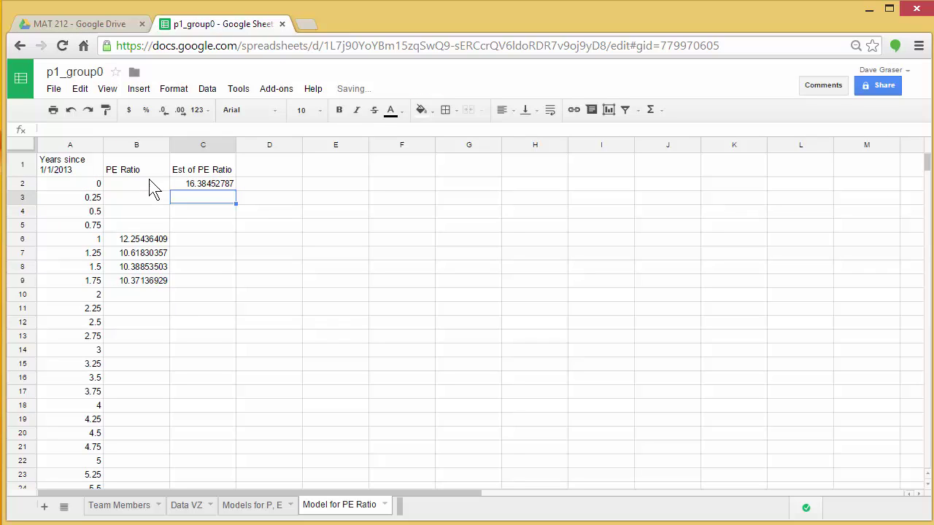
- Fill the C2 estimate formula down to C35, ending at 4.844313063
click(215, 186)
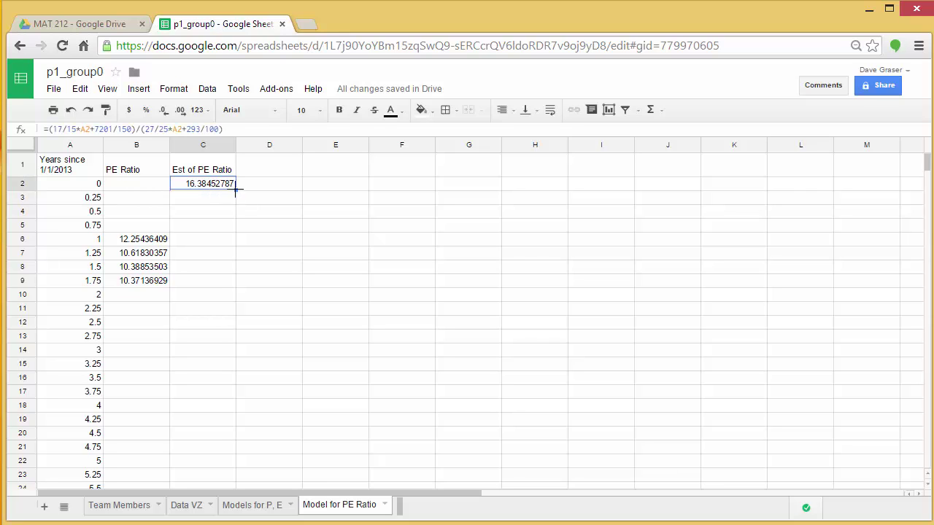
drag(235, 191, 235, 446)
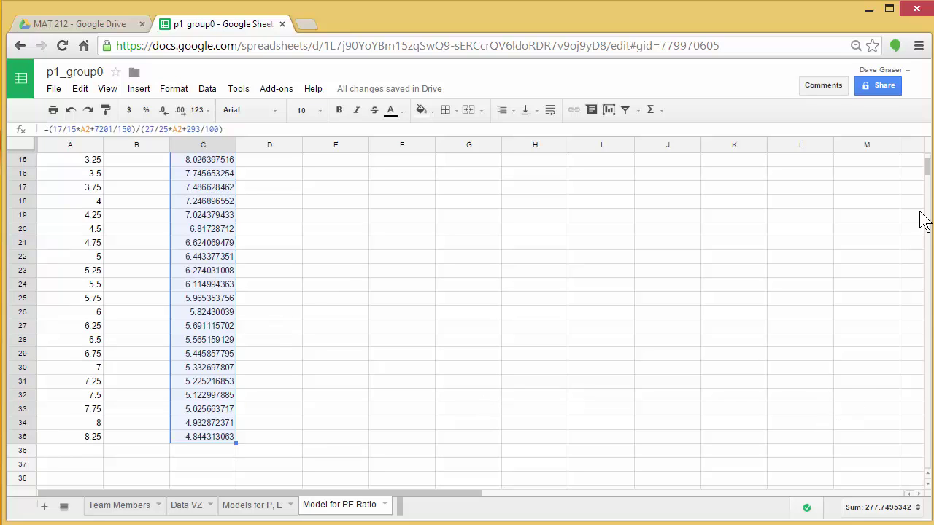
drag(928, 173, 928, 164)
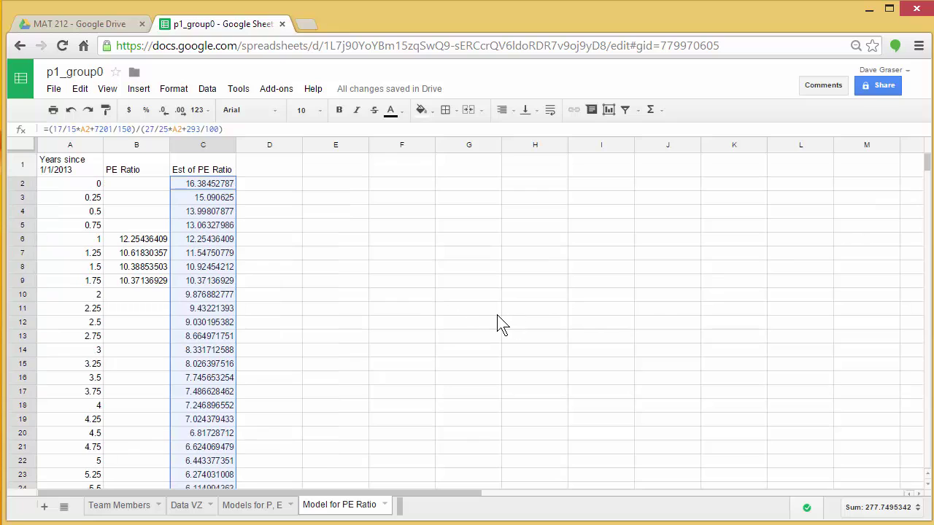
- Insert a chart from the year, PE Ratio and estimate data in columns A–C
click(58, 174)
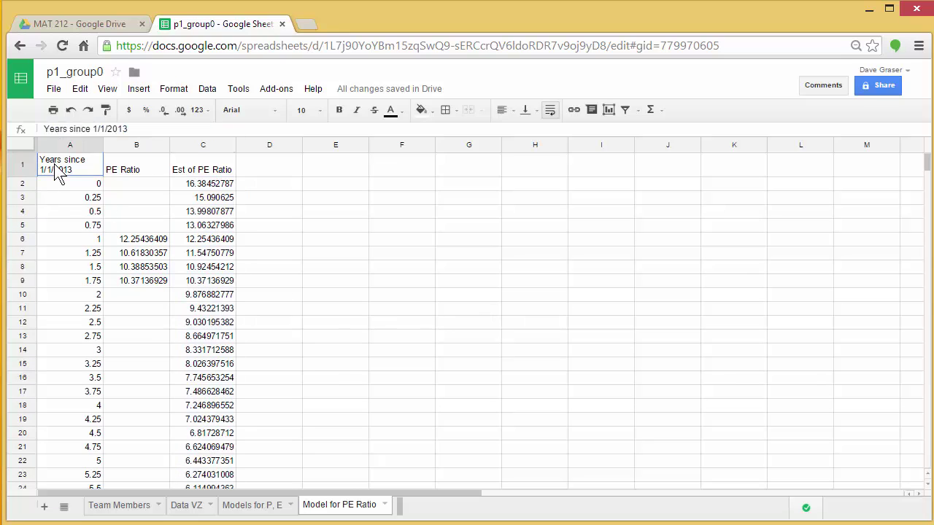
drag(58, 174, 206, 439)
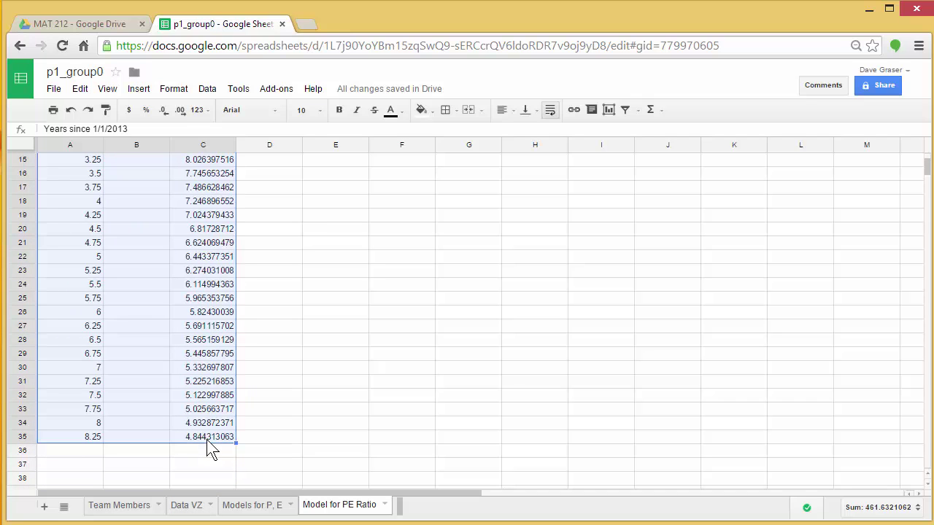
click(139, 89)
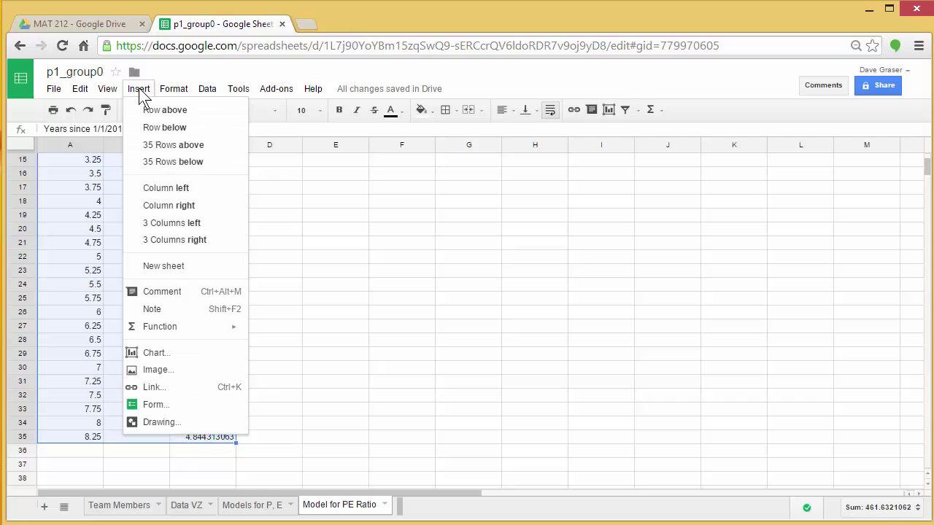
click(156, 353)
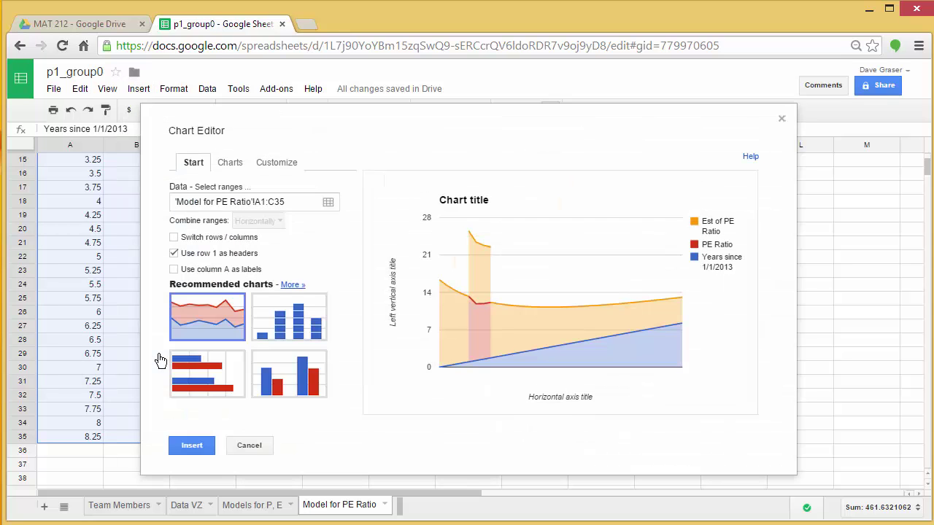
- Change the chart type to the plain scatter plot
click(231, 167)
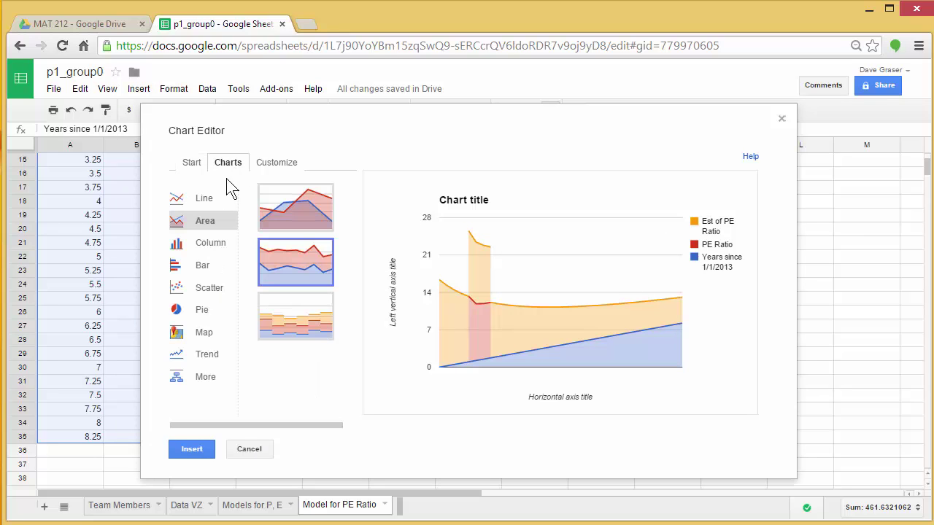
click(207, 291)
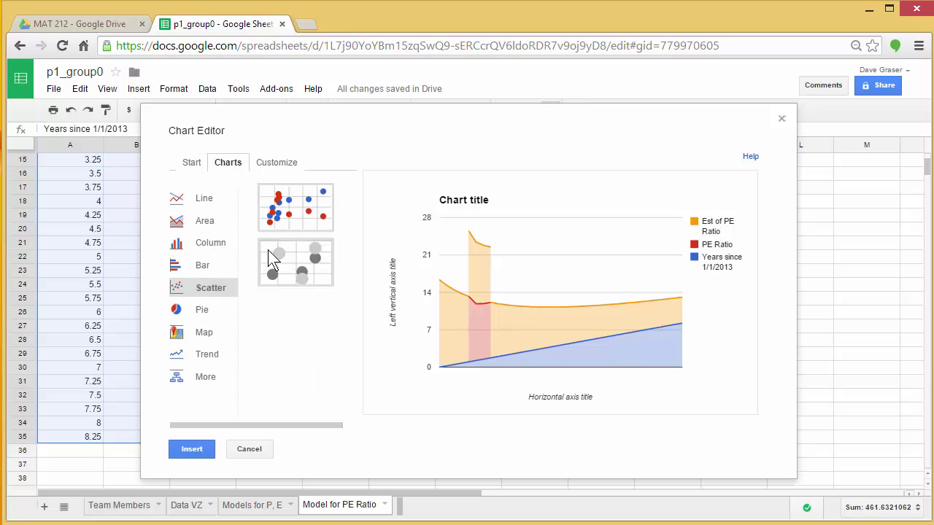
click(310, 213)
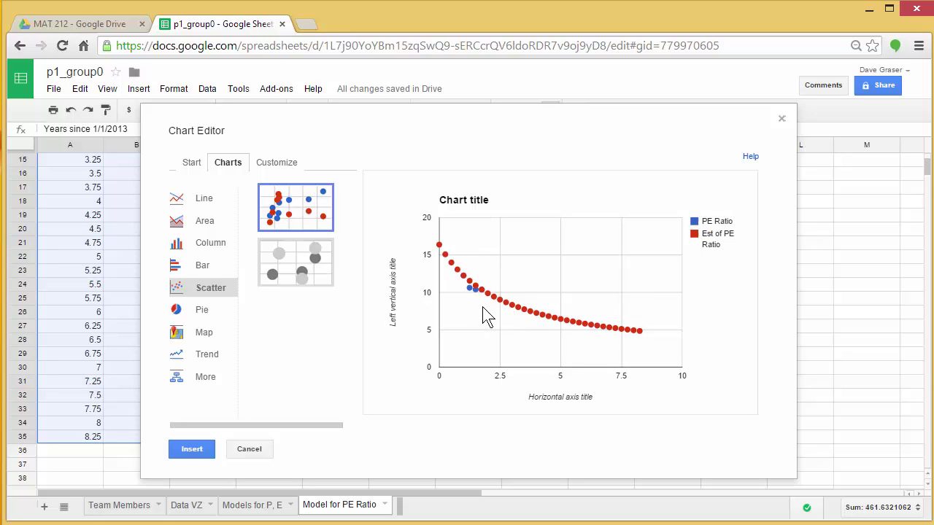
mouse_move(475, 299)
- Title the chart 'Verizon (VZ)' and the horizontal axis 'Years since 1/1/2013'
click(275, 164)
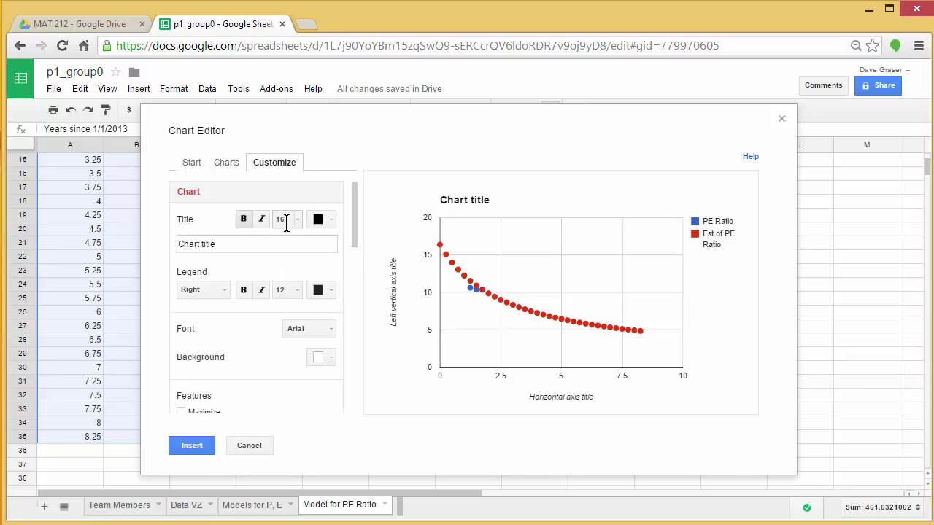
drag(231, 245, 161, 254)
text(Ver)
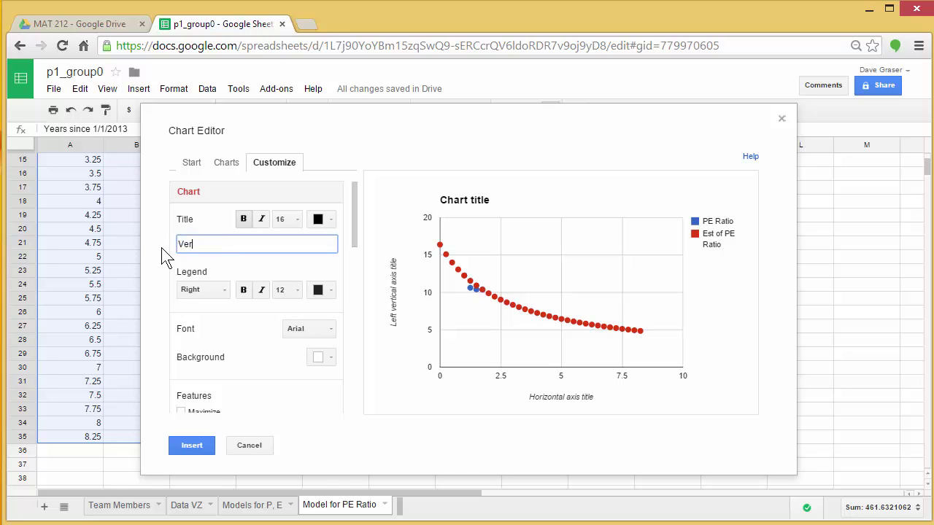
text(izon (VZ))
drag(354, 231, 348, 293)
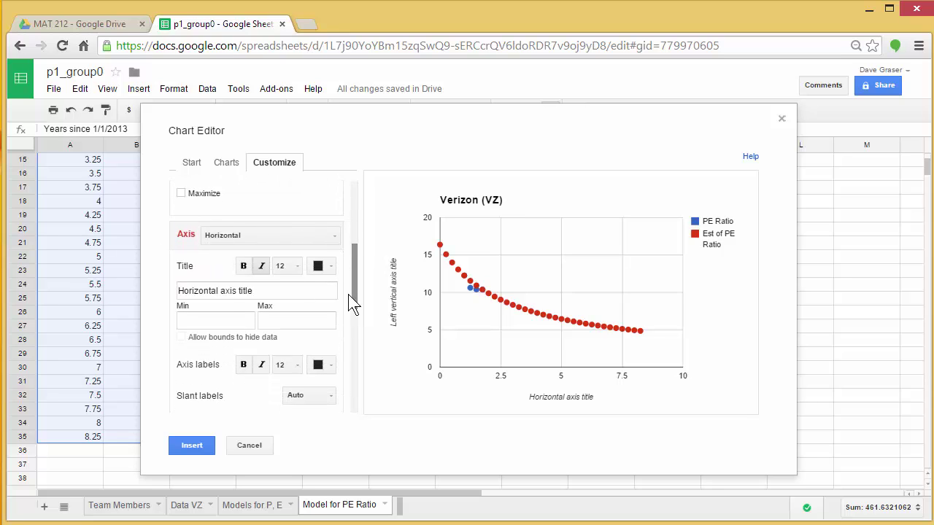
drag(288, 290, 169, 301)
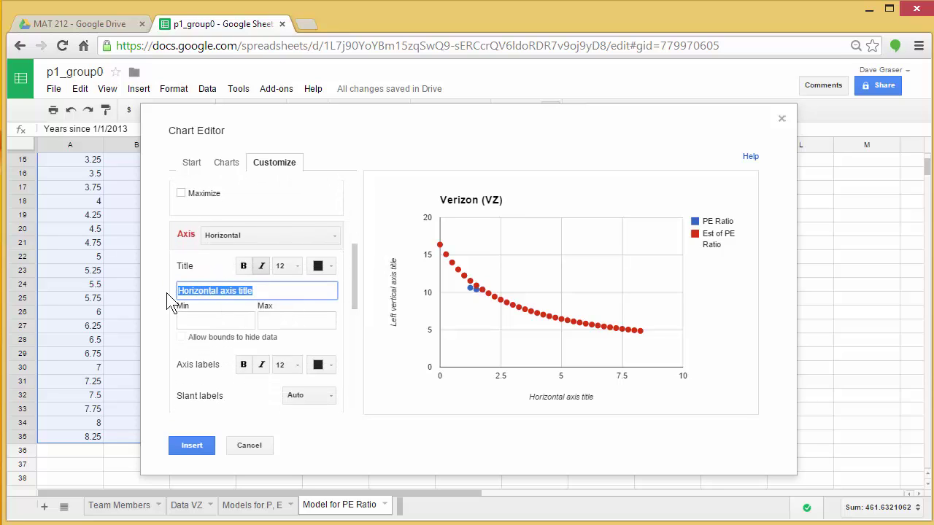
text(Years)
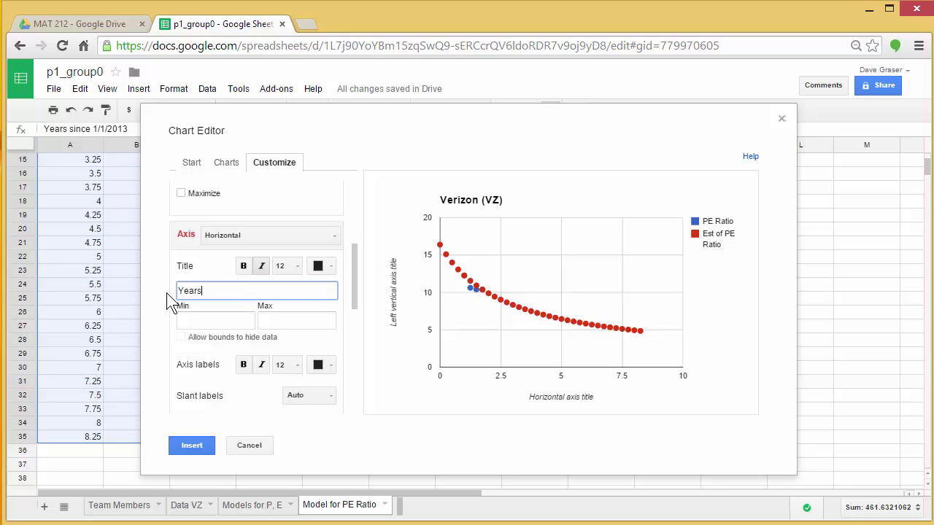
text( since 1/1/2013)
- Set the left vertical axis title to 'PE Ratio'
click(336, 236)
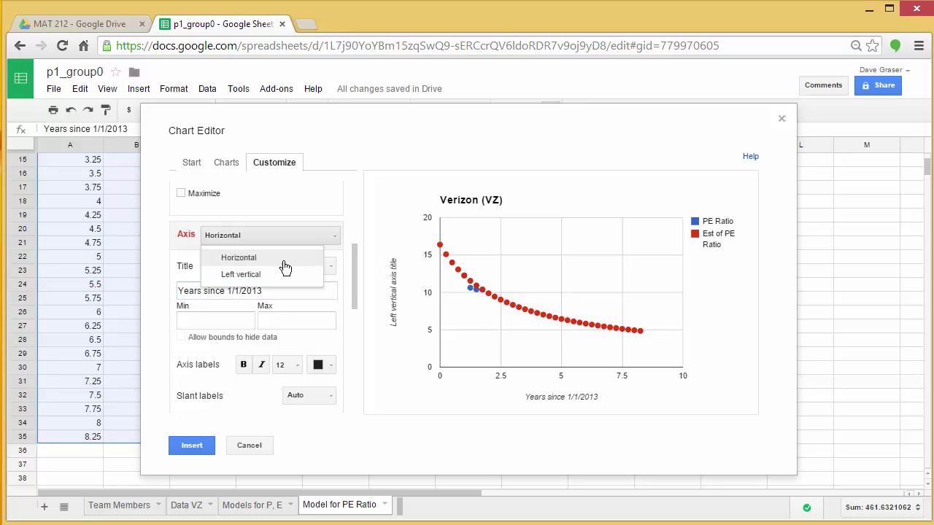
click(256, 274)
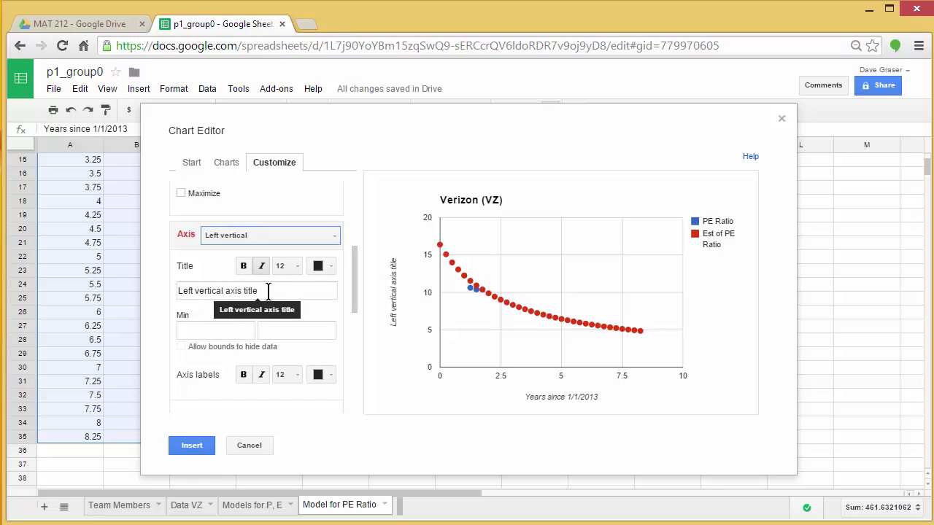
drag(267, 291, 167, 293)
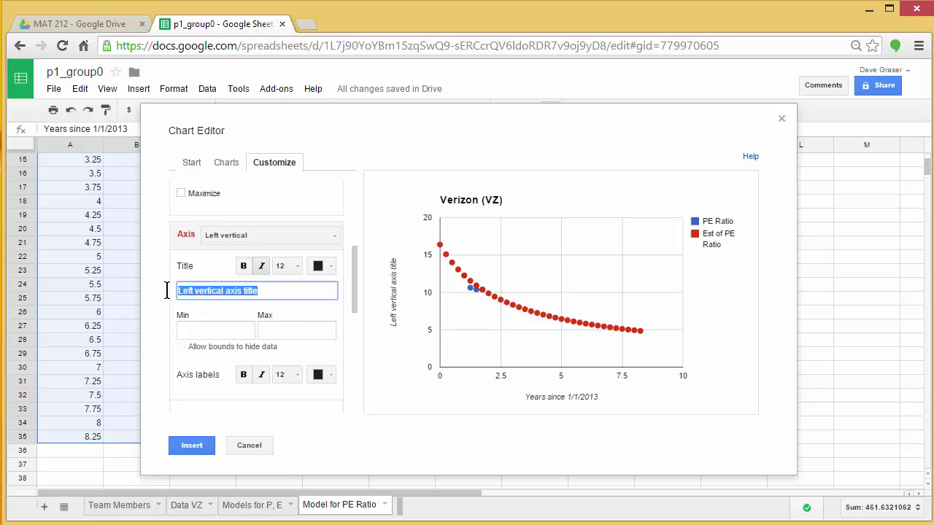
text(PE Ratio)
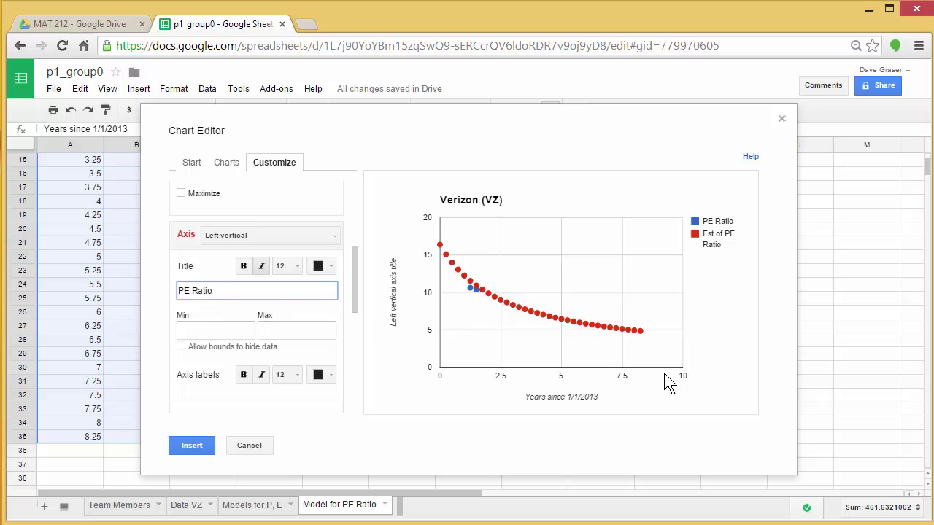
mouse_move(646, 336)
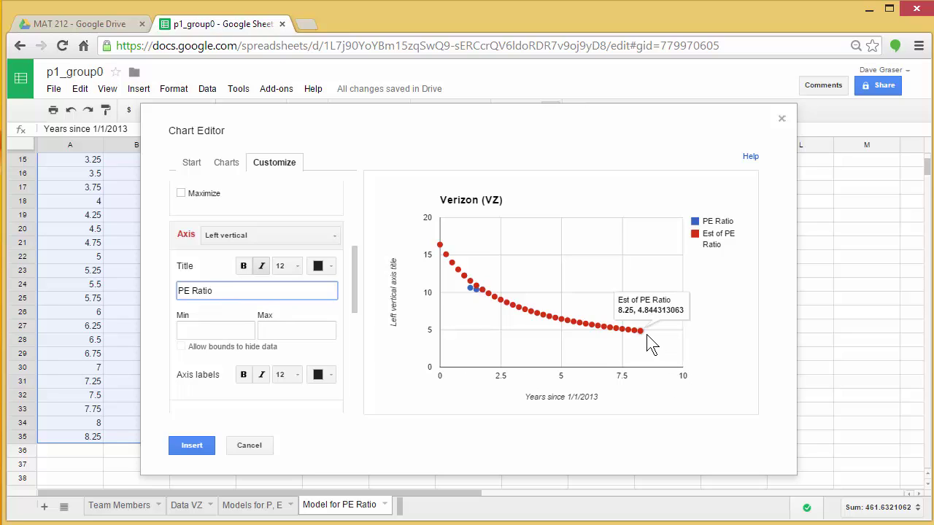
- Limit the horizontal axis to min 0 and max 8, then insert the chart
click(335, 236)
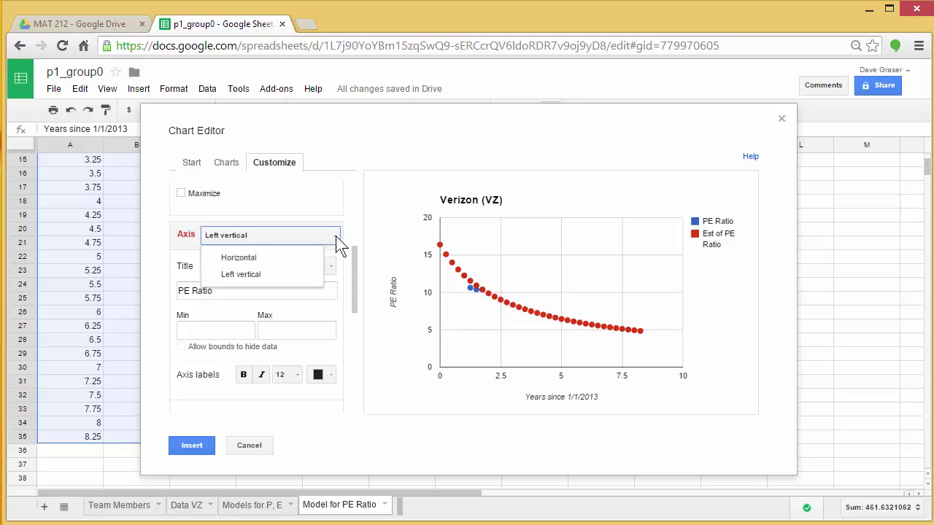
click(256, 259)
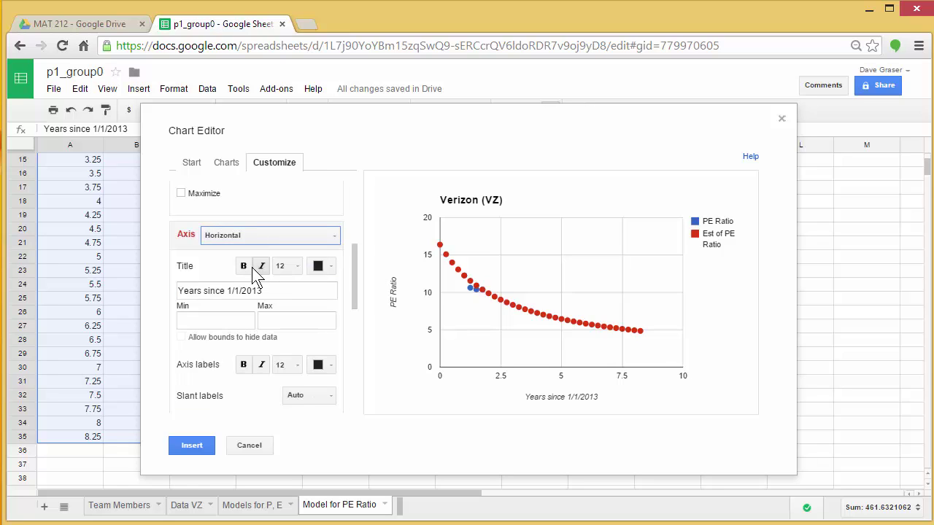
click(209, 320)
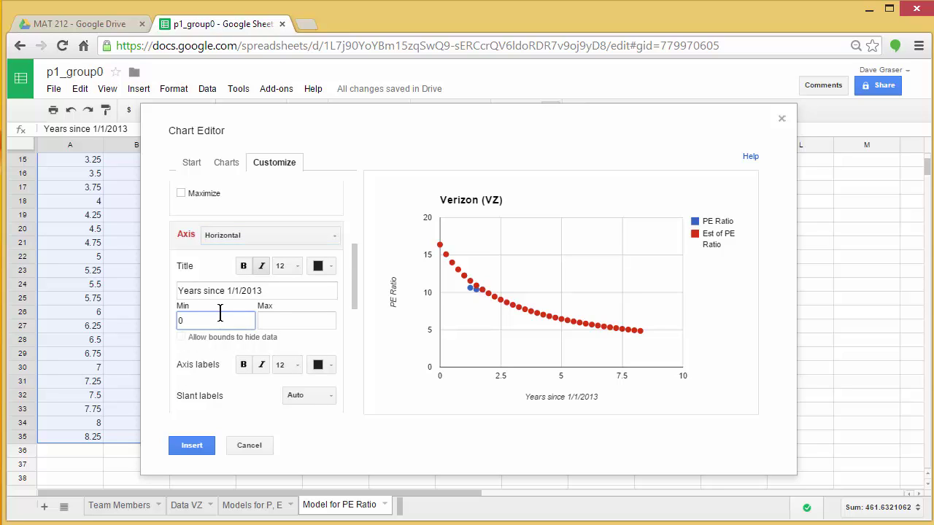
click(272, 318)
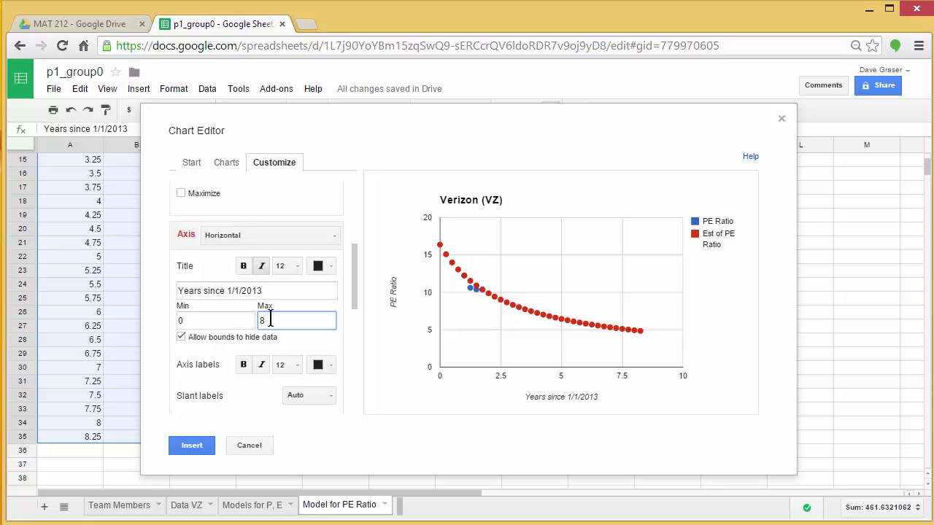
click(191, 447)
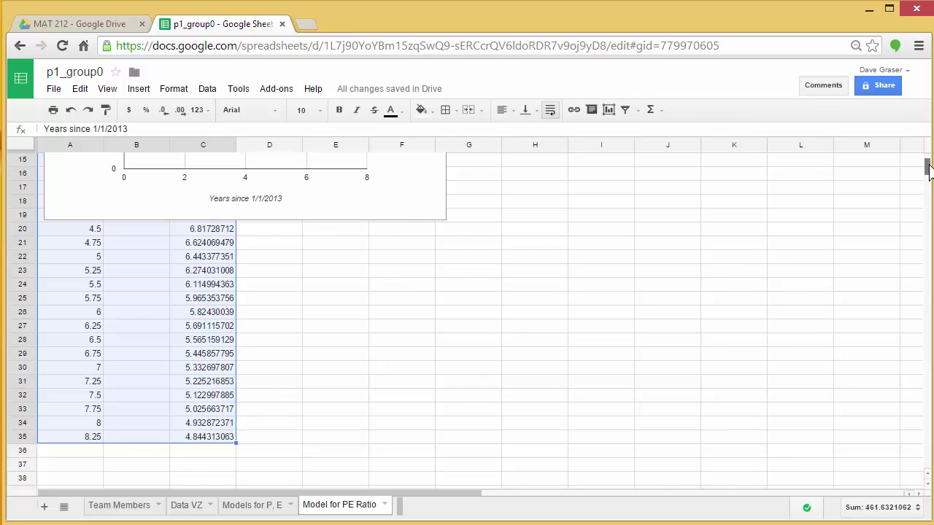
- Move the Verizon chart to the right of the data
scroll(928, 170, up, 5)
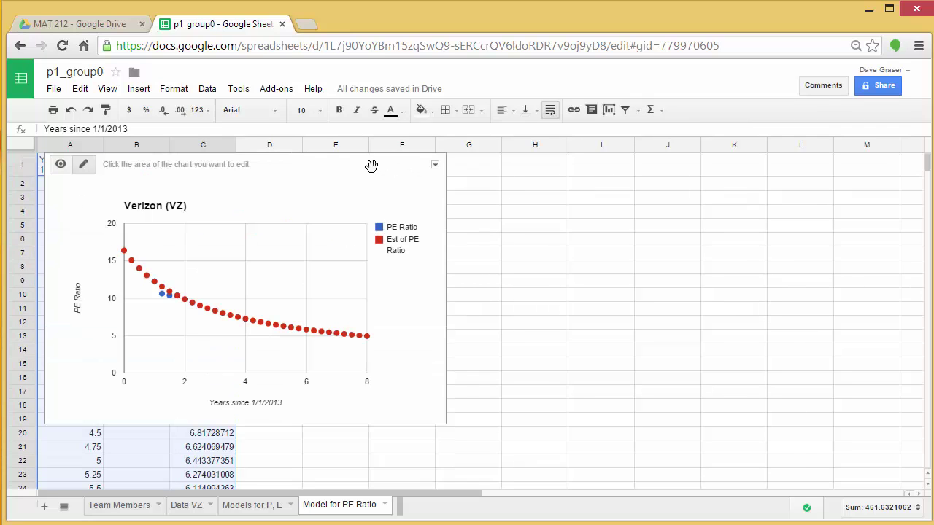
drag(371, 167, 656, 191)
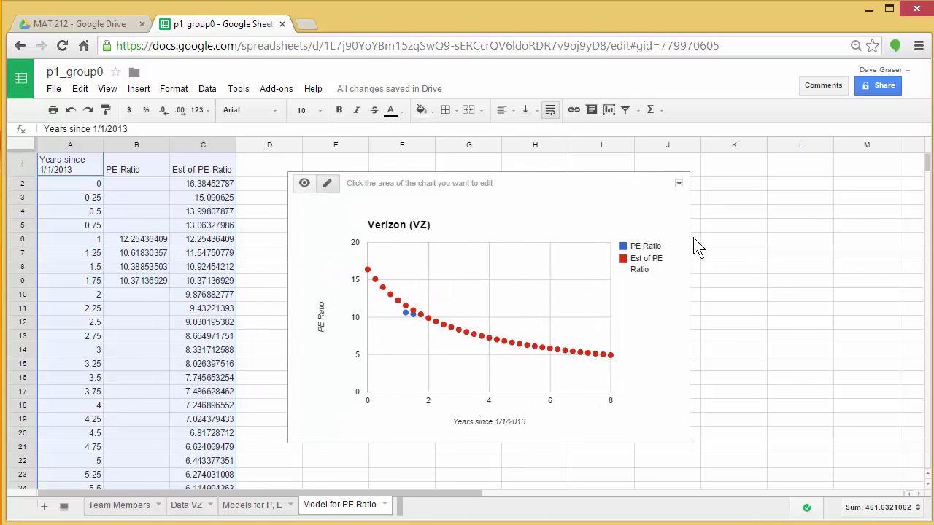
click(796, 324)
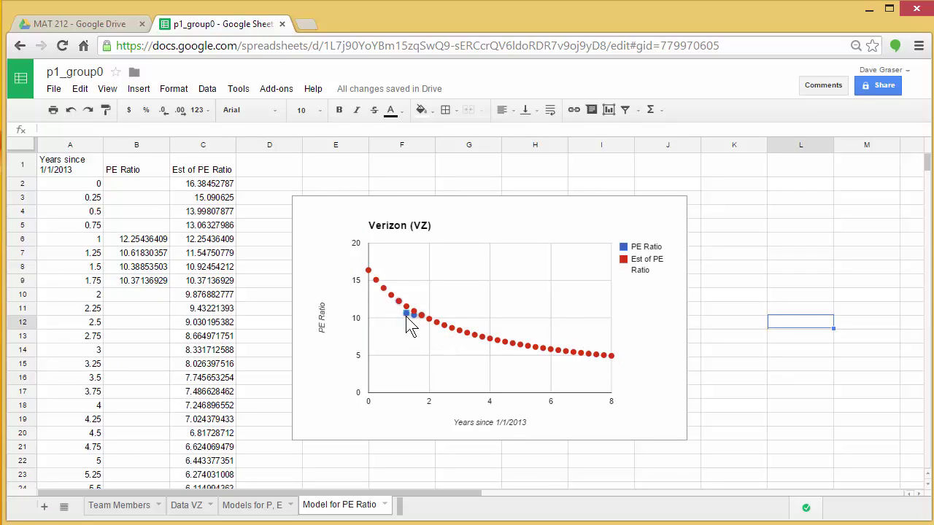
- Show the Est of PE Ratio series as 2px black points
click(469, 335)
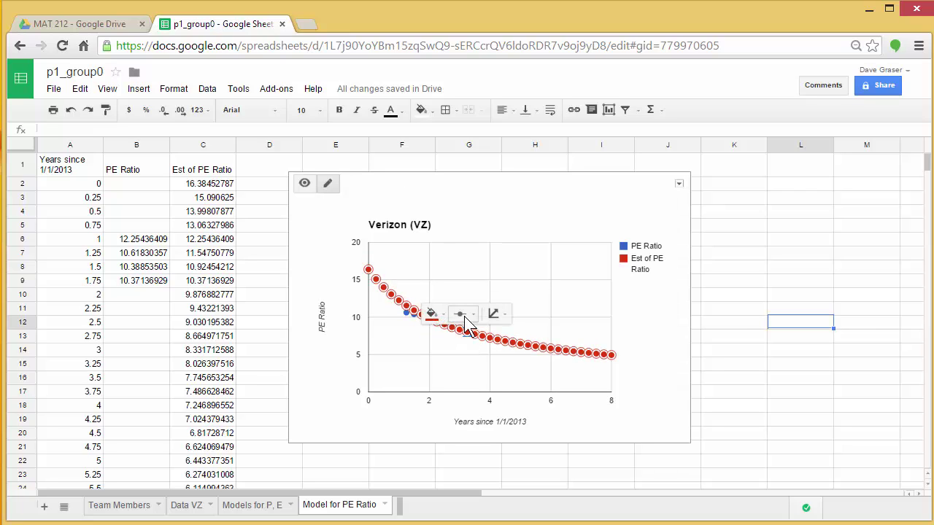
click(465, 320)
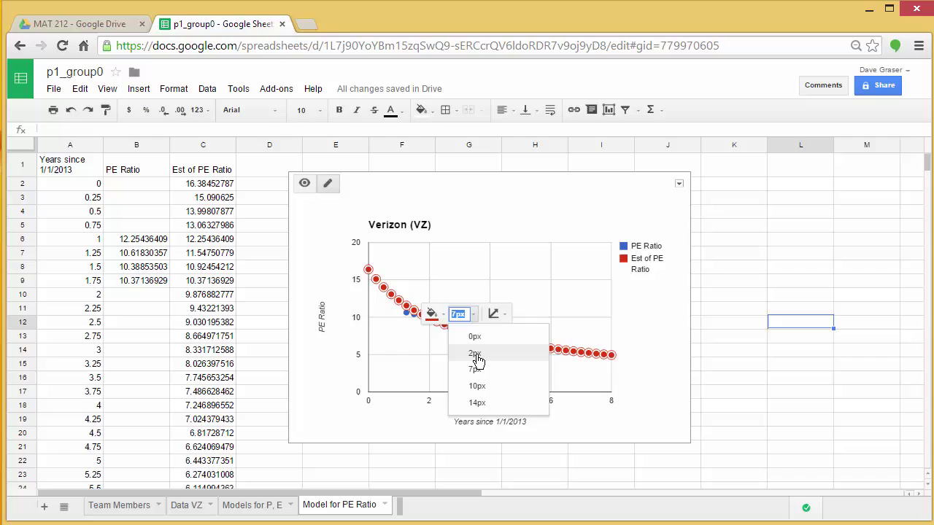
click(476, 353)
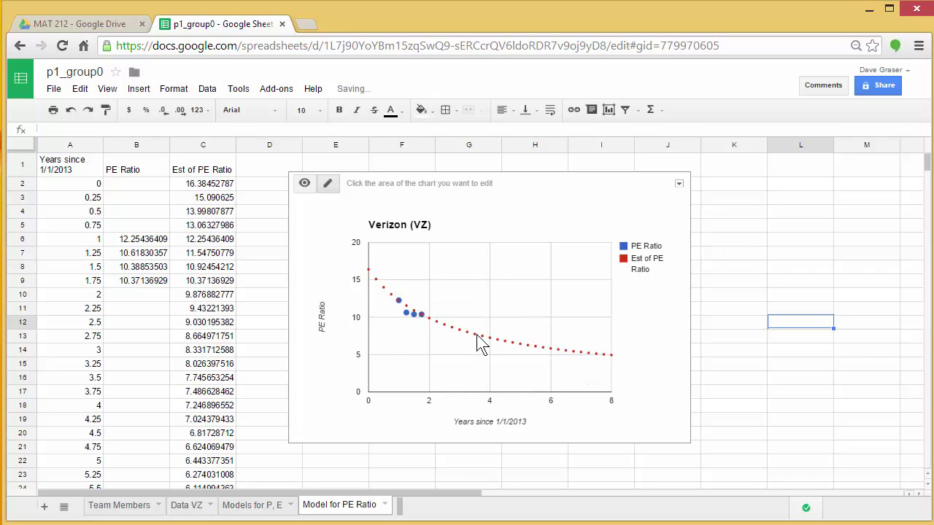
click(475, 335)
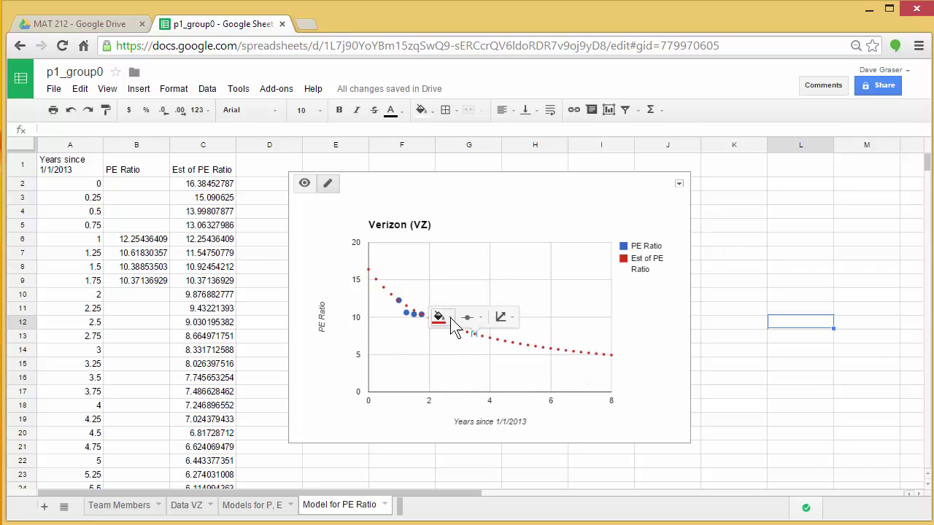
click(448, 317)
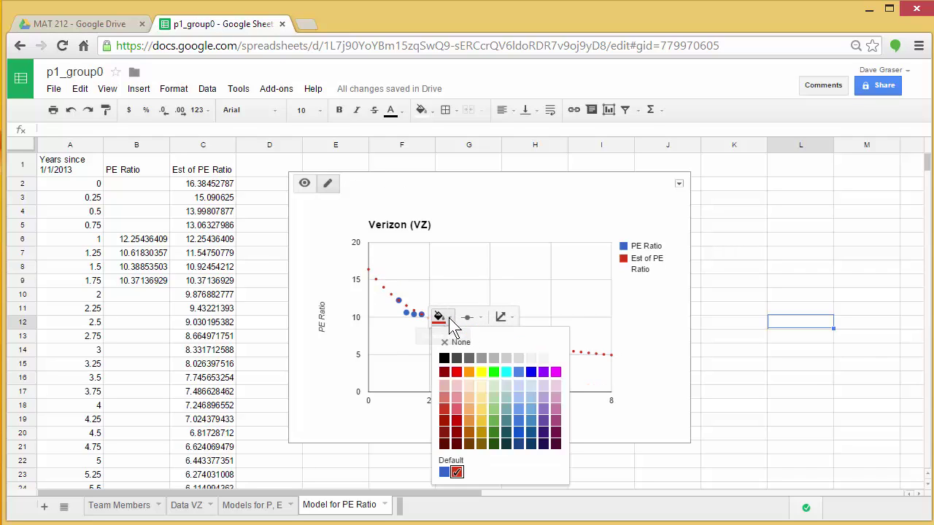
click(444, 359)
click(736, 391)
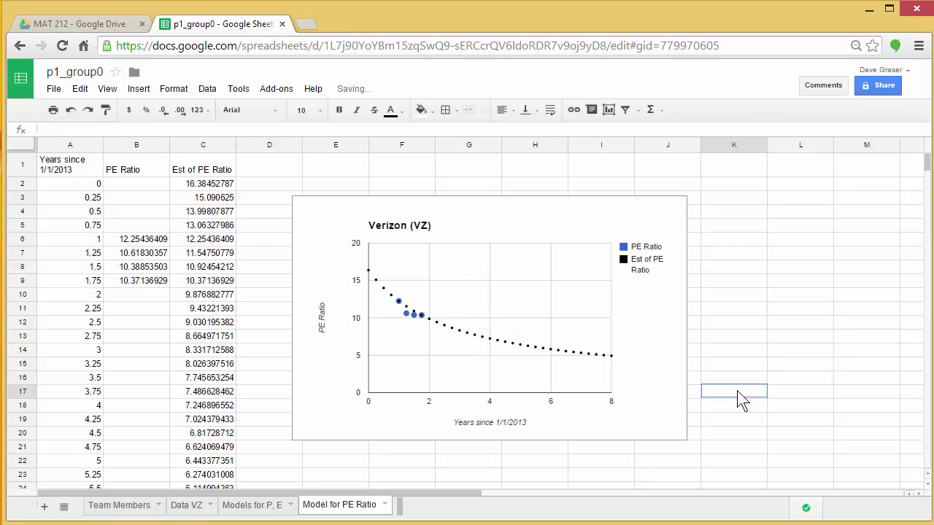